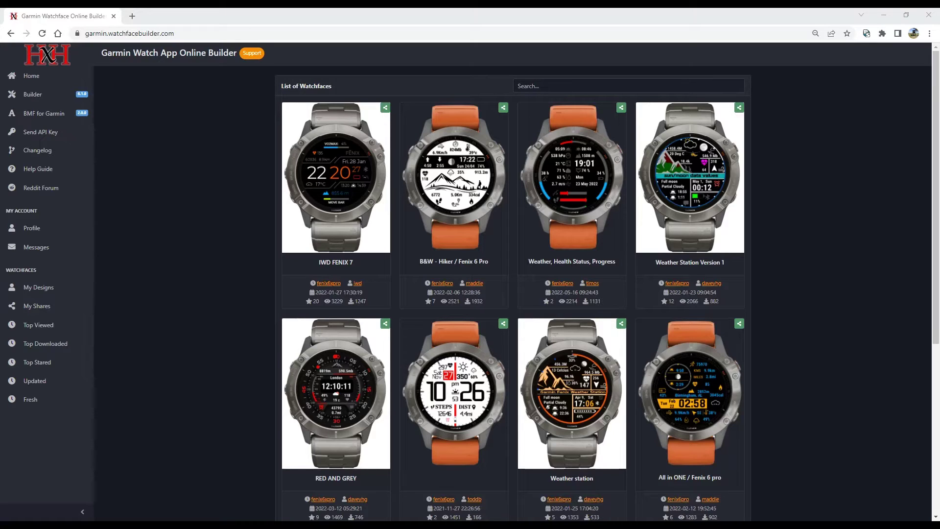
pyautogui.click(195, 34)
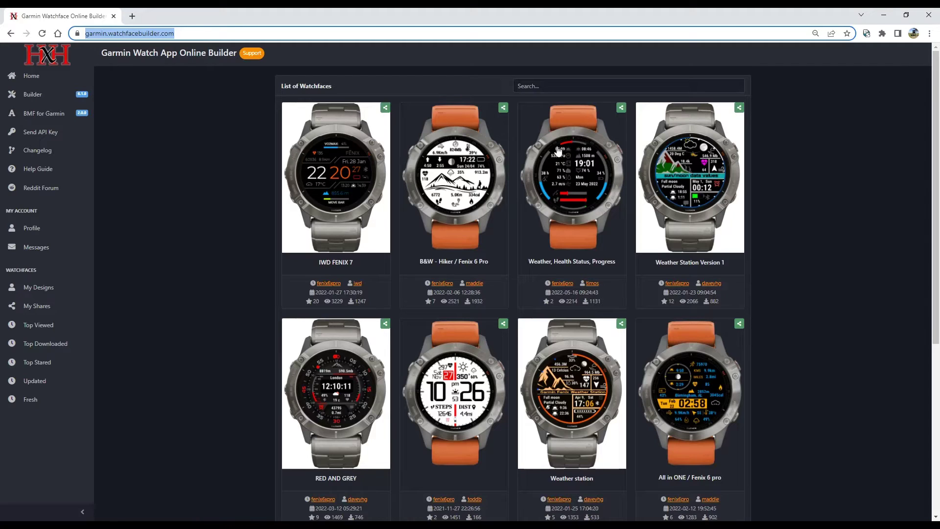
pyautogui.scroll(-6, 521, 215)
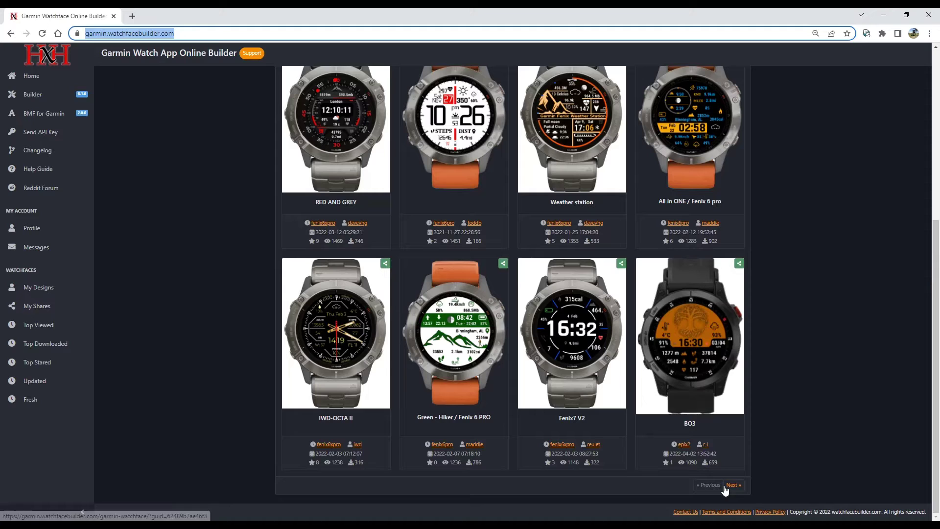
pyautogui.click(732, 484)
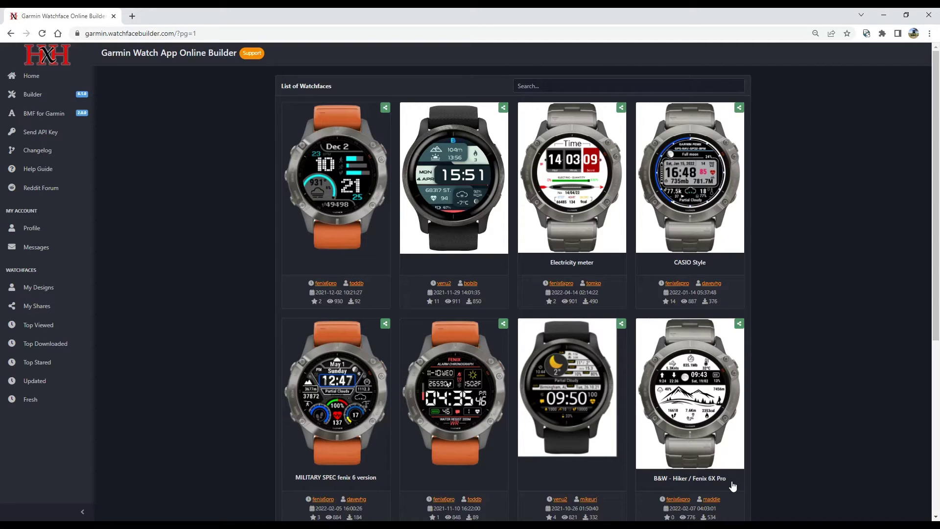
pyautogui.click(572, 85)
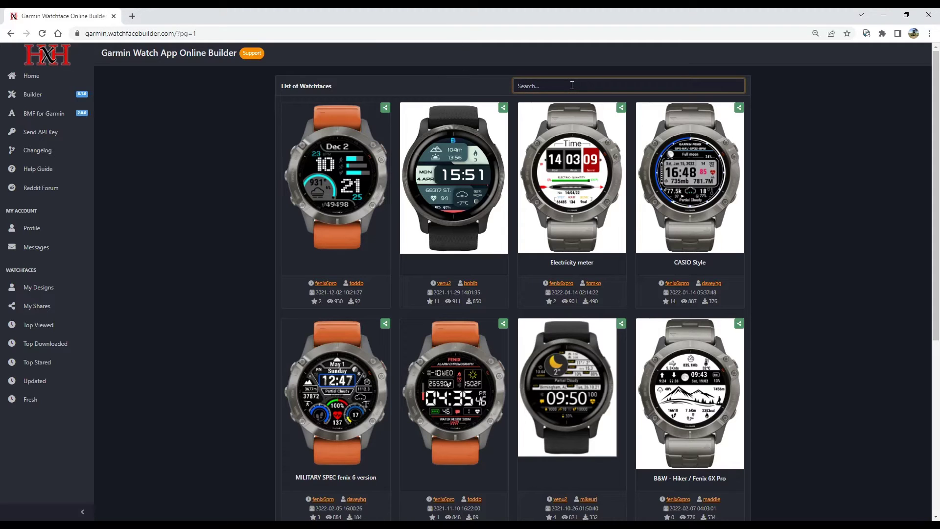
pyautogui.write('f')
pyautogui.press('Return')
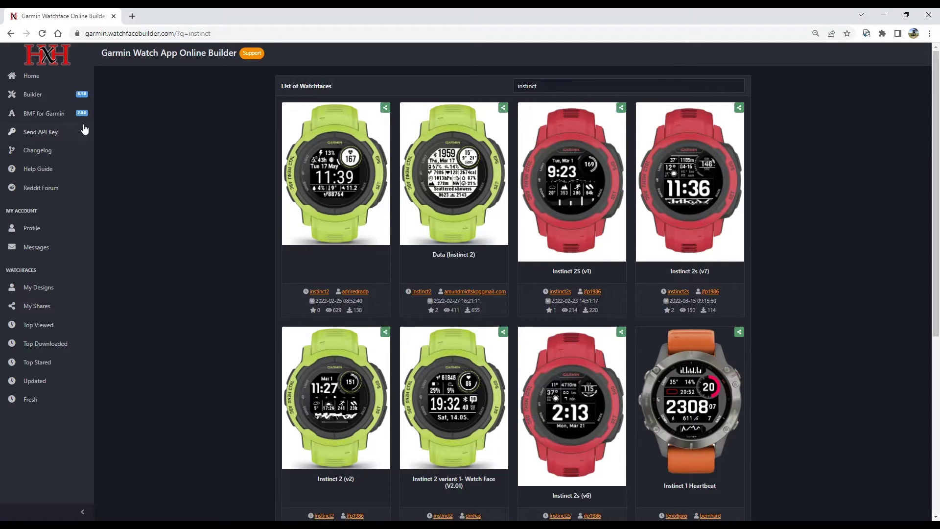
pyautogui.click(53, 77)
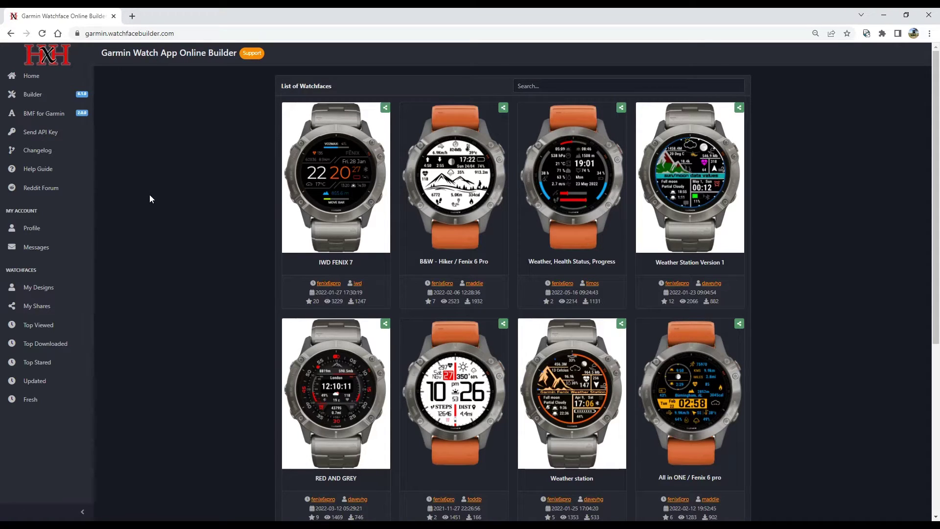
# - Start a new blank watch face for the Instinct 2 / Solar / Dual Power (176x176) screen
pyautogui.click(38, 95)
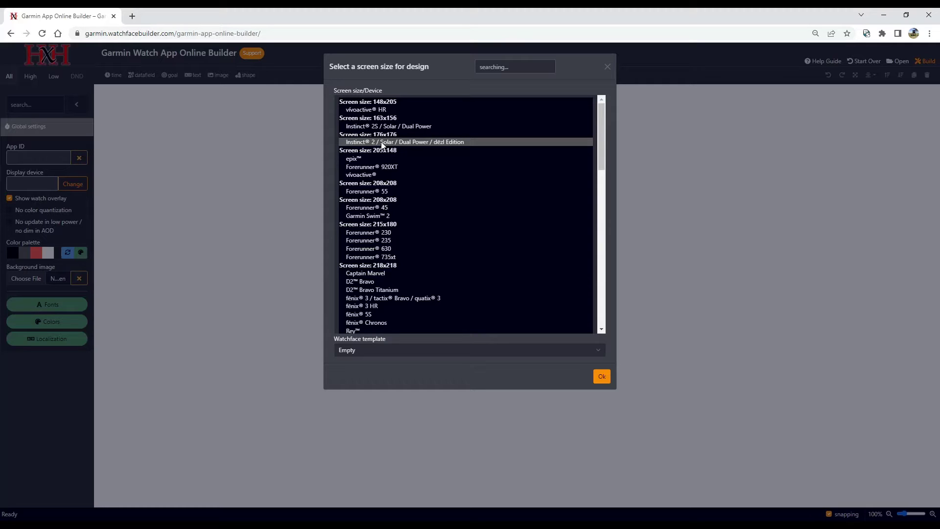
pyautogui.click(382, 142)
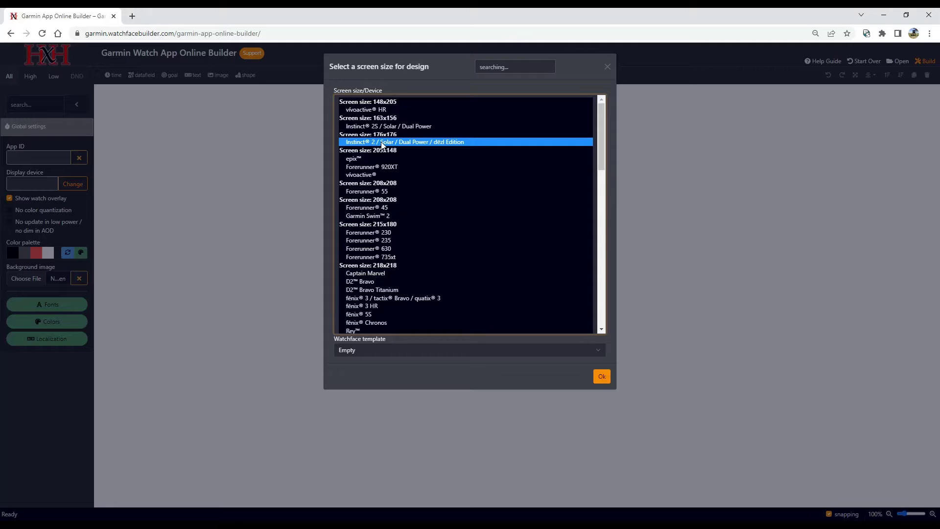
pyautogui.click(601, 376)
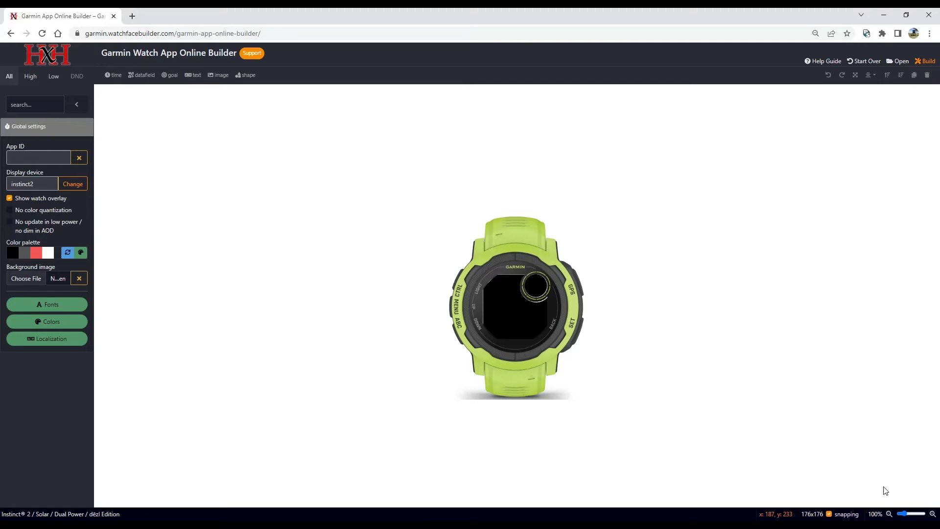
# - Zoom the watch preview in to 170%
pyautogui.click(932, 514)
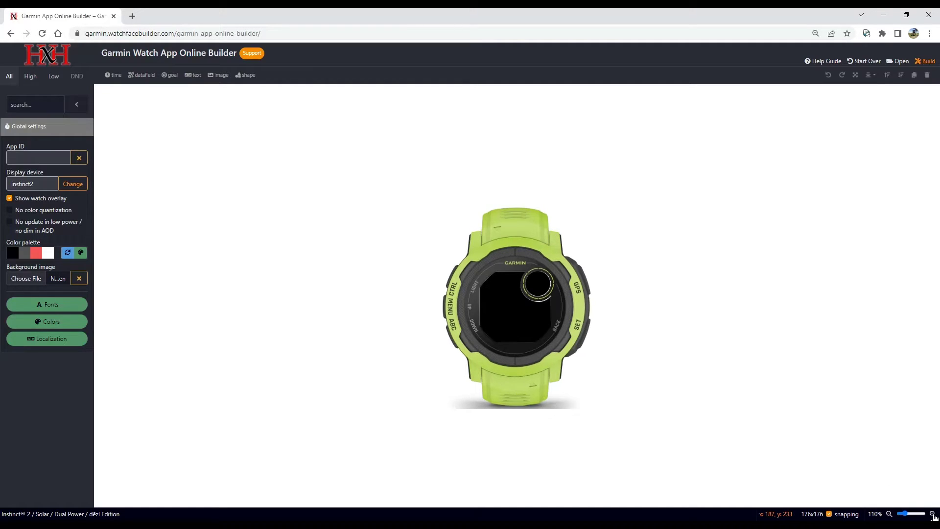
pyautogui.click(932, 513)
pyautogui.click(932, 514)
pyautogui.click(932, 514)
pyautogui.click(932, 514)
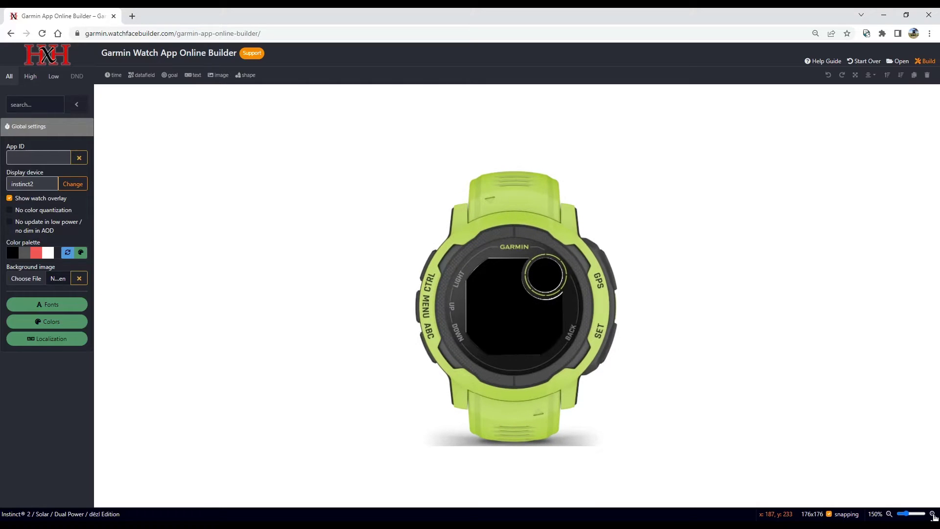
pyautogui.click(932, 514)
pyautogui.click(932, 514)
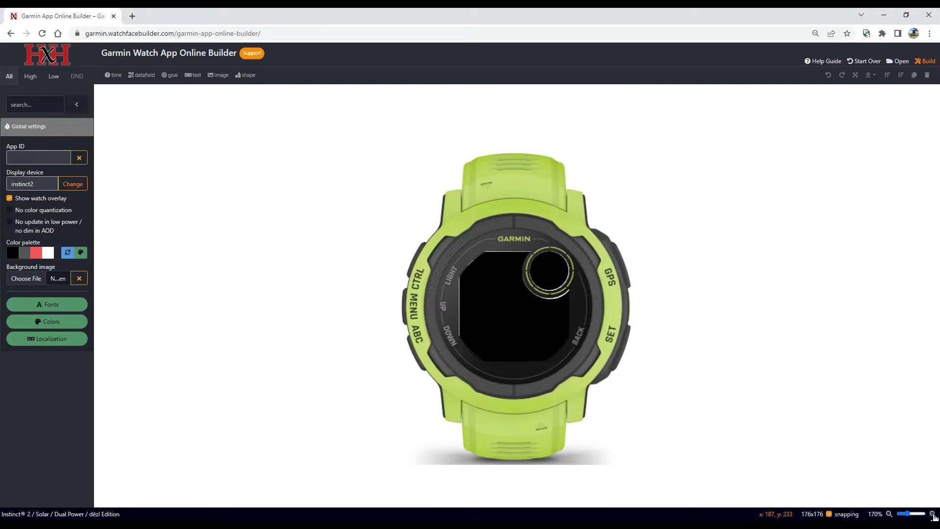
# - Cycle the colour palette until the background is black again
pyautogui.click(68, 253)
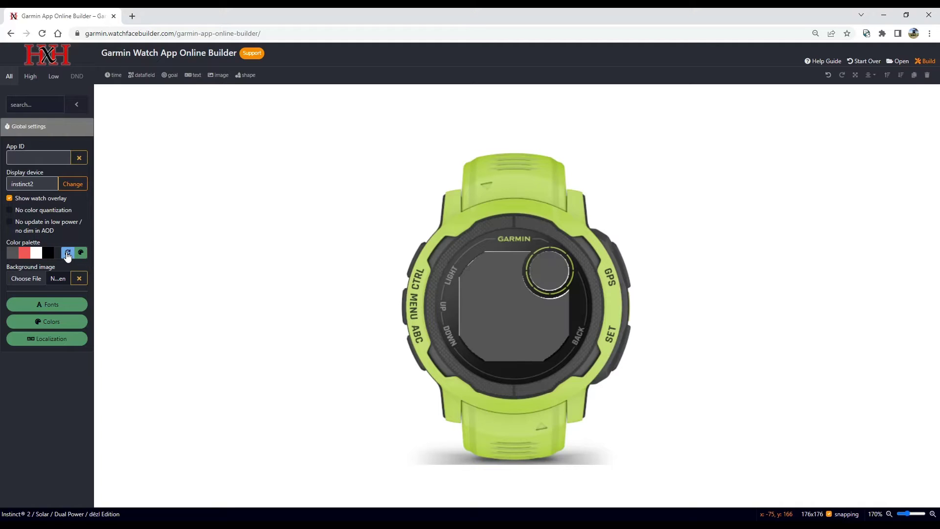
pyautogui.click(67, 253)
pyautogui.click(68, 253)
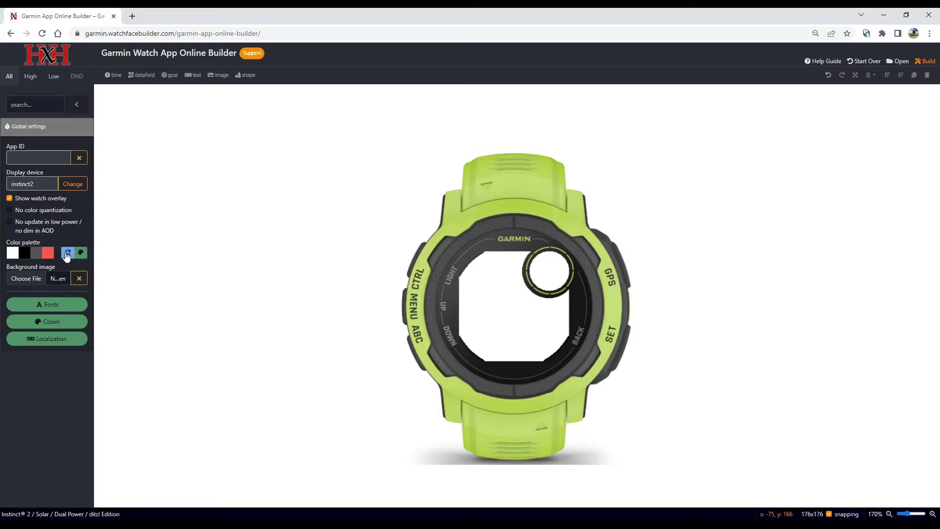
pyautogui.click(67, 253)
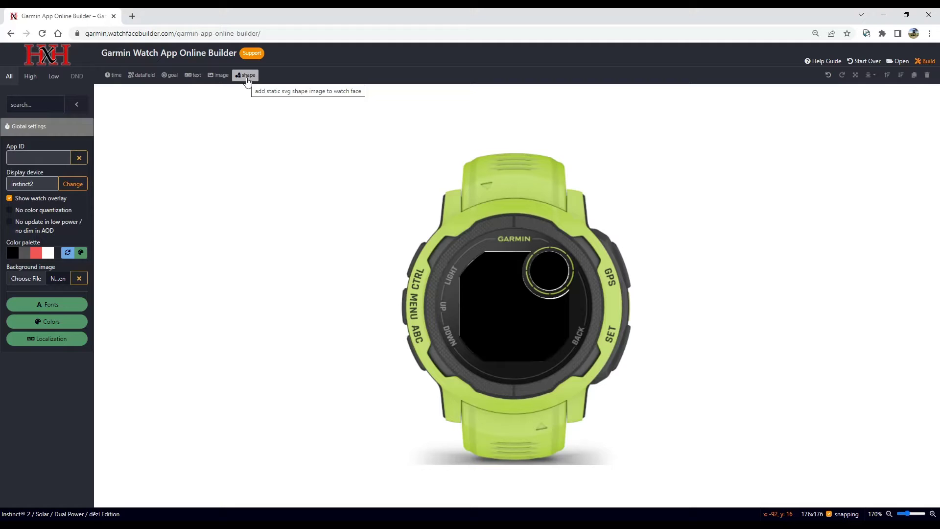
# - Add a 12:35-format hour-and-minute time and drag it lower on the face
pyautogui.click(114, 77)
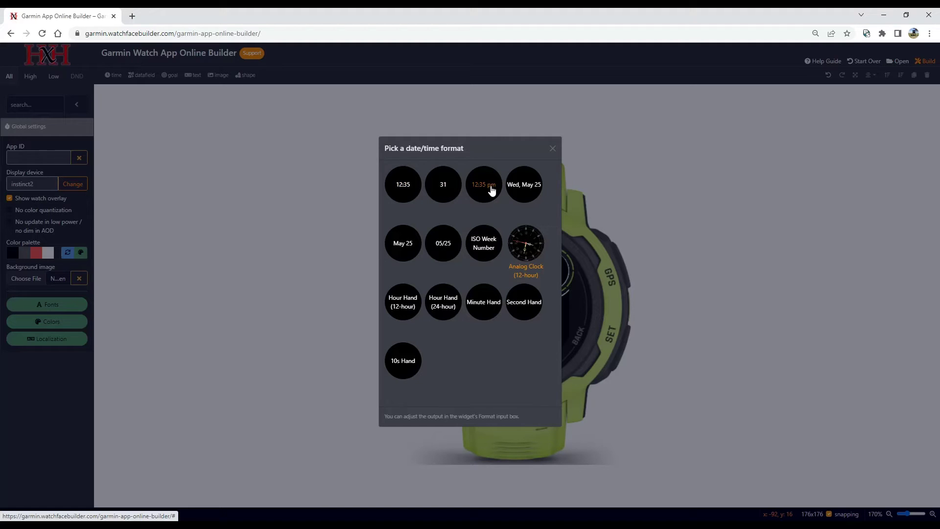
pyautogui.click(403, 185)
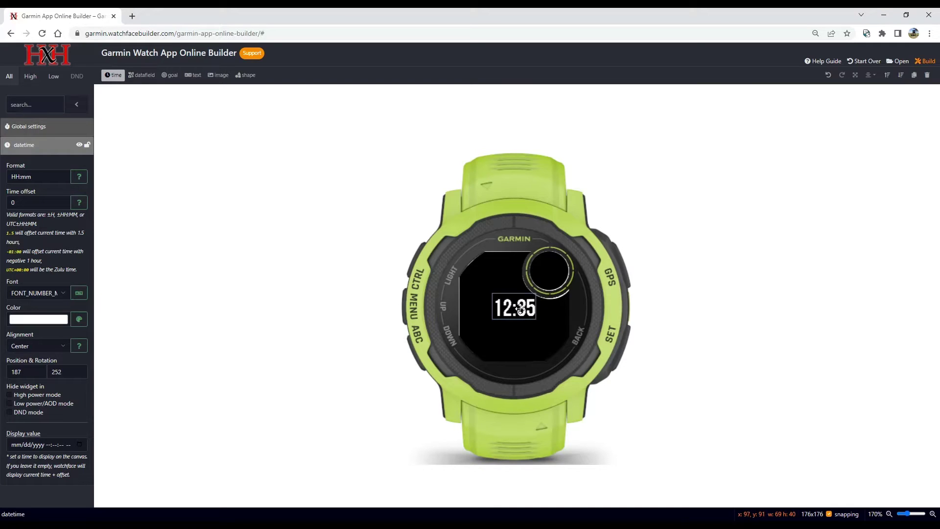
pyautogui.moveTo(519, 309); pyautogui.dragTo(487, 304)
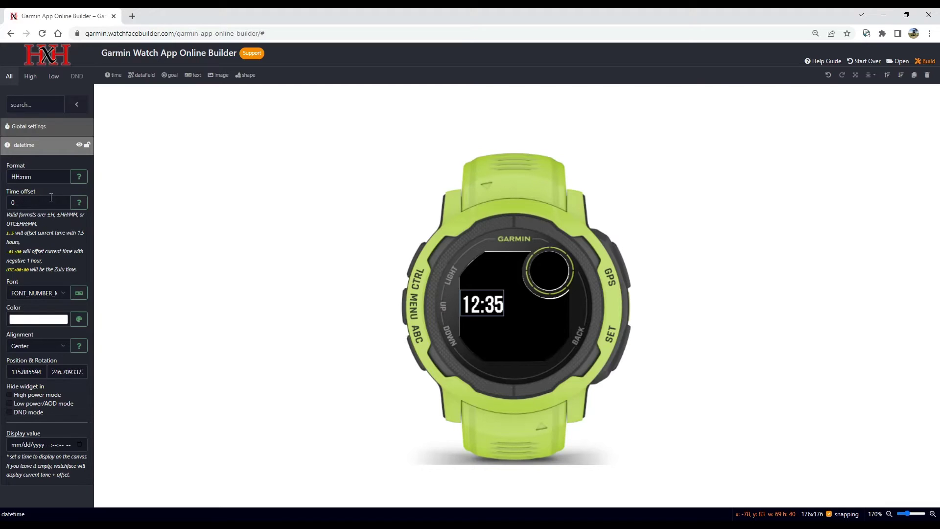
# - Try FONT_TINY for the time, then undo to keep the large font
pyautogui.click(46, 292)
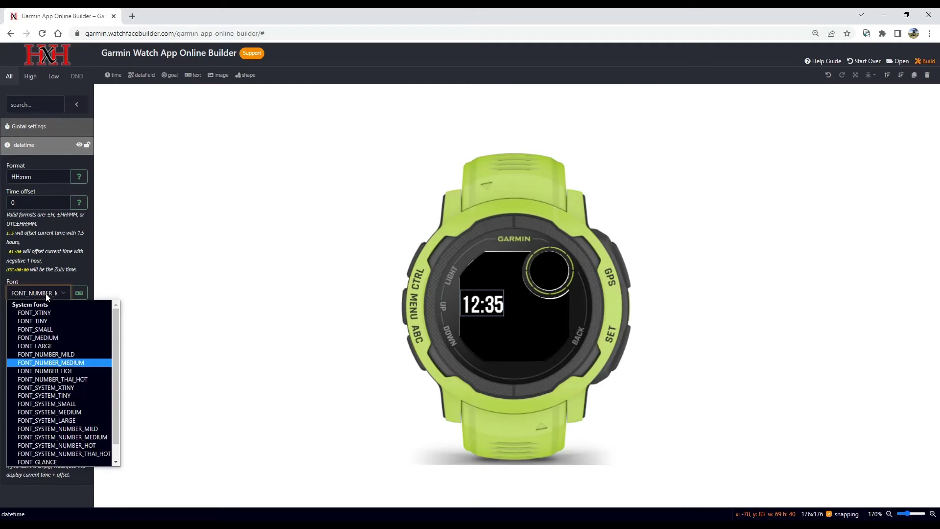
pyautogui.click(48, 321)
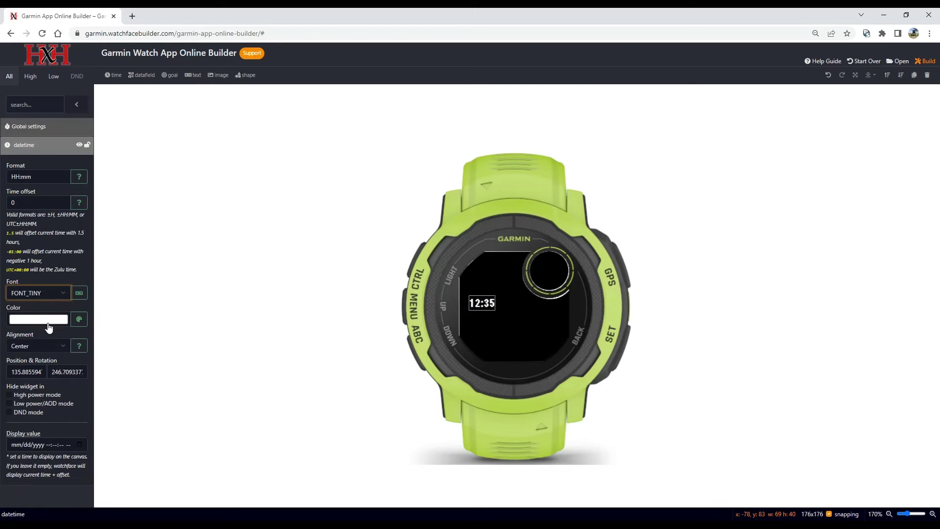
pyautogui.click(48, 295)
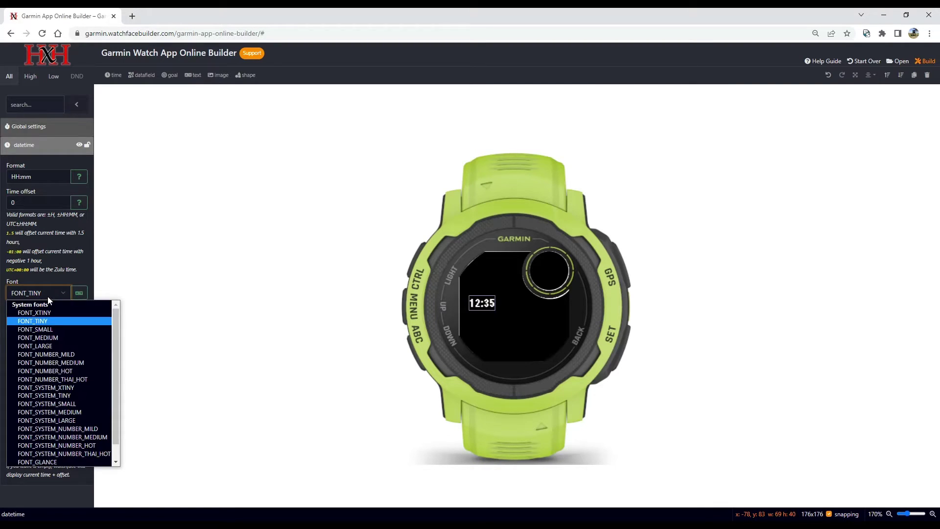
pyautogui.click(770, 118)
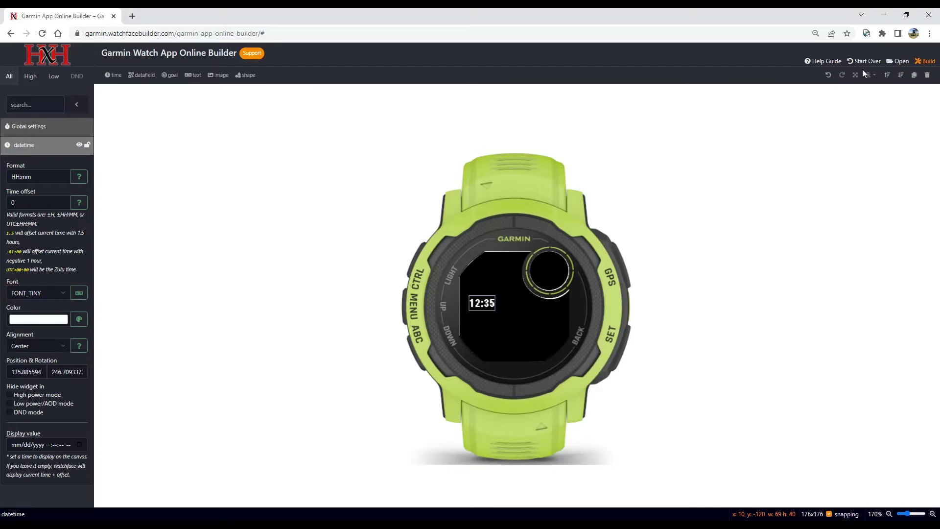
pyautogui.click(827, 75)
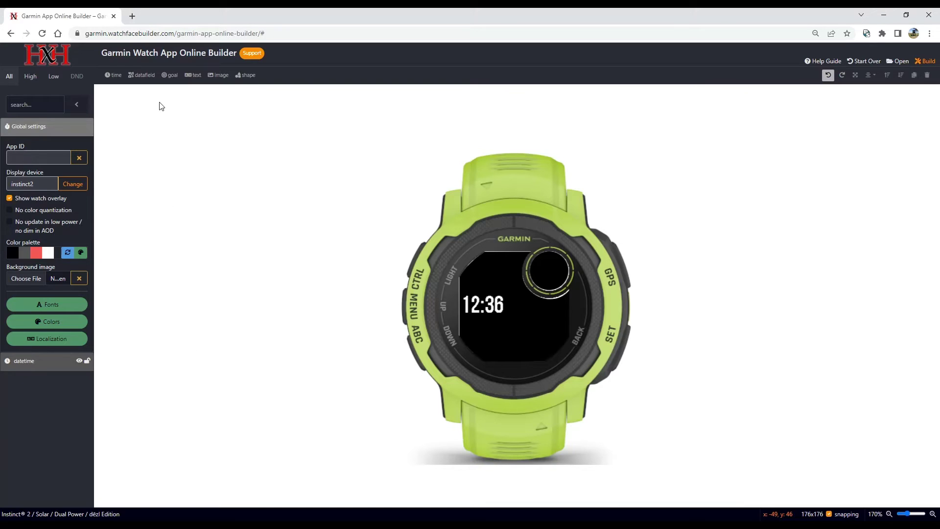
# - Search the data fields for 'step' and add the Activity Info Steps field
pyautogui.click(143, 78)
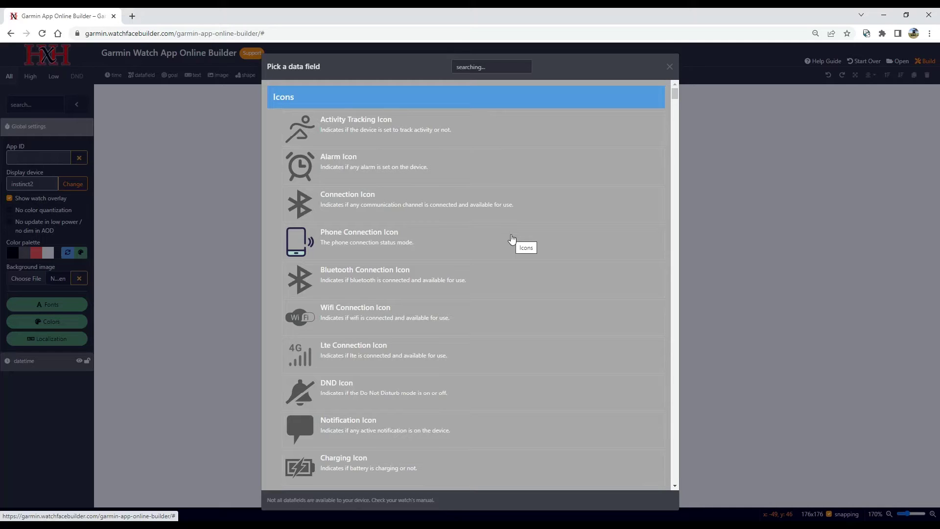
pyautogui.click(496, 68)
pyautogui.write('step')
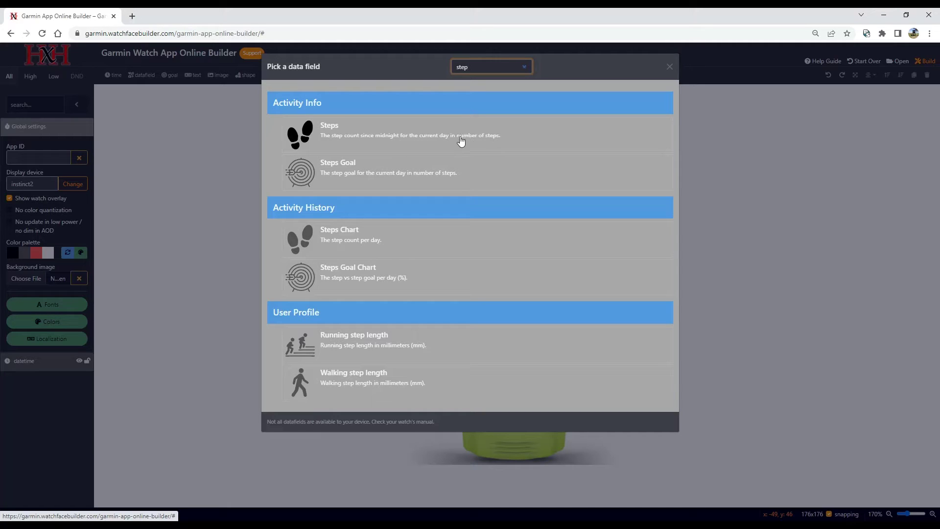
pyautogui.click(330, 128)
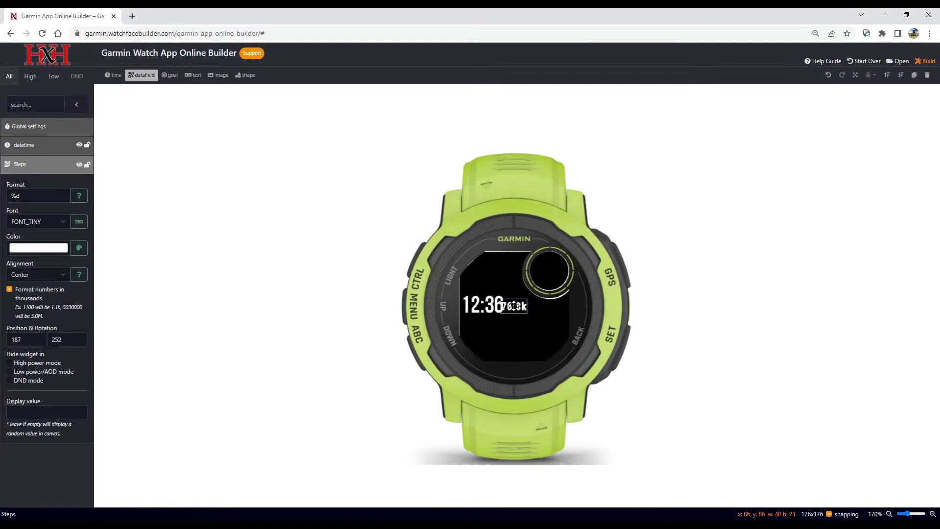
# - Drag the Steps count to the lower right and reopen the data field list
pyautogui.moveTo(519, 307); pyautogui.dragTo(540, 353)
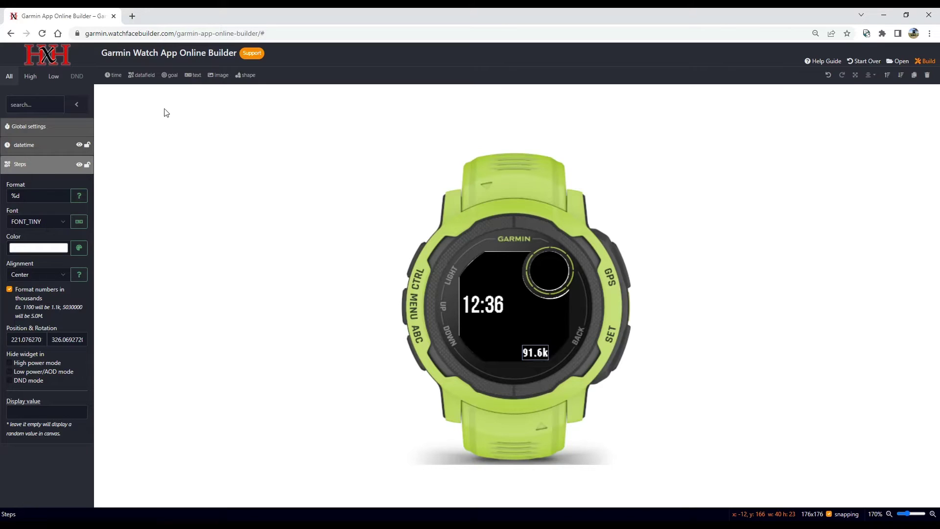
pyautogui.click(139, 75)
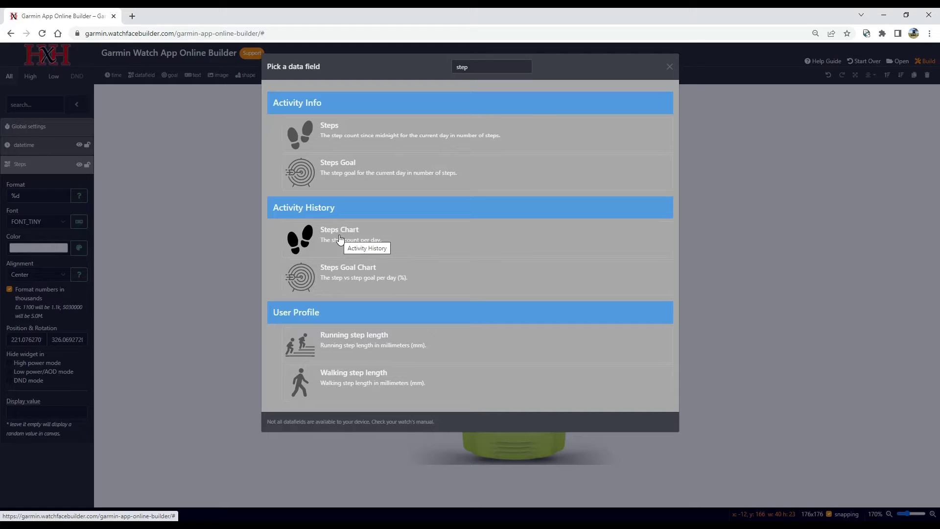
# - Replace the data field search with 'weather' in the Pick a data field dialog
pyautogui.doubleClick(485, 68)
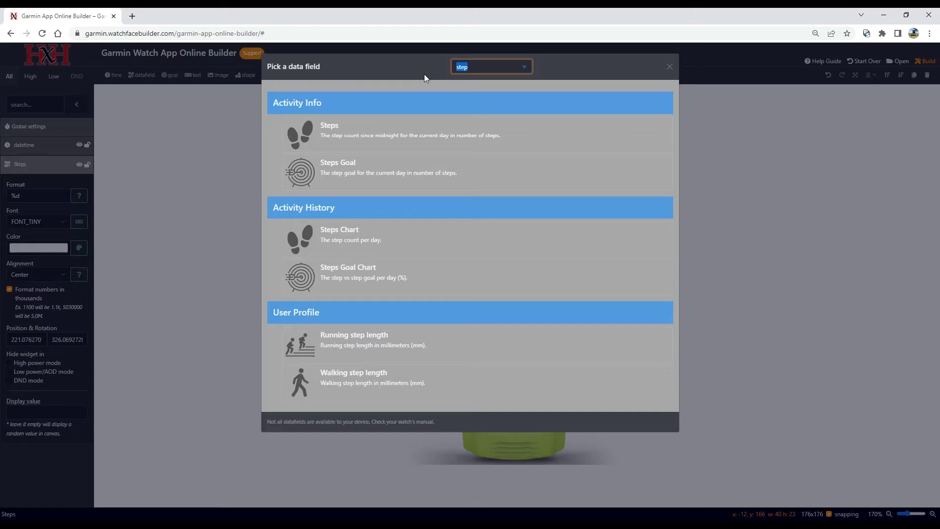
pyautogui.write('weather')
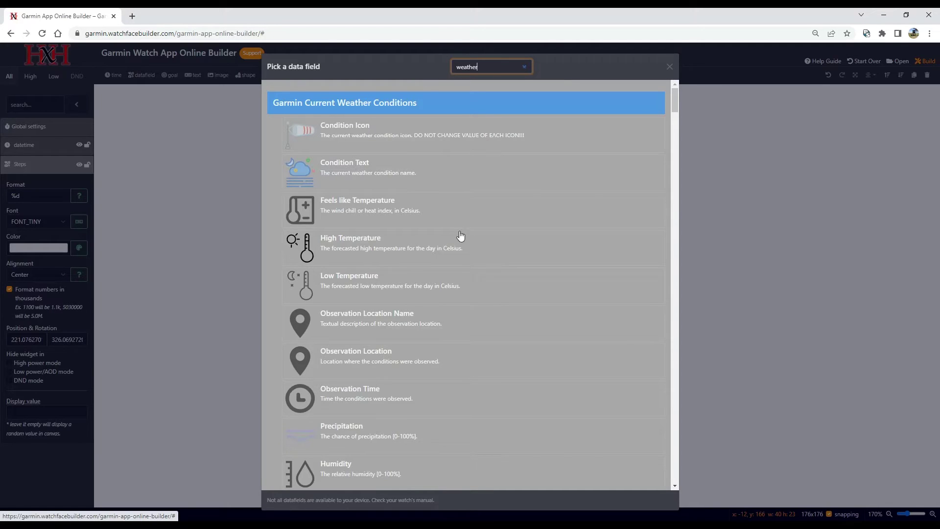
pyautogui.moveTo(273, 103); pyautogui.dragTo(293, 103)
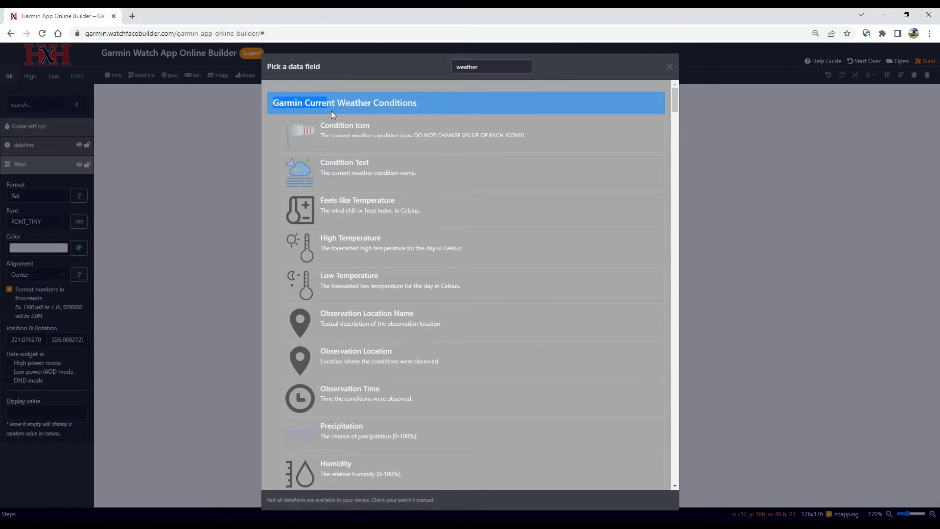
pyautogui.moveTo(365, 105); pyautogui.dragTo(407, 105)
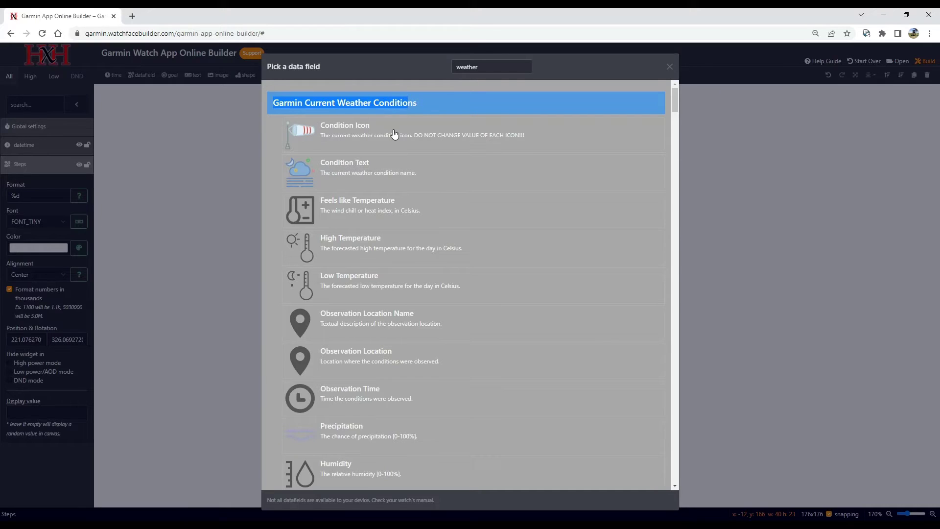
# - Add the Garmin Weather Sunrise field and place it below the main time
pyautogui.scroll(-3, 399, 139)
pyautogui.scroll(-3, 405, 155)
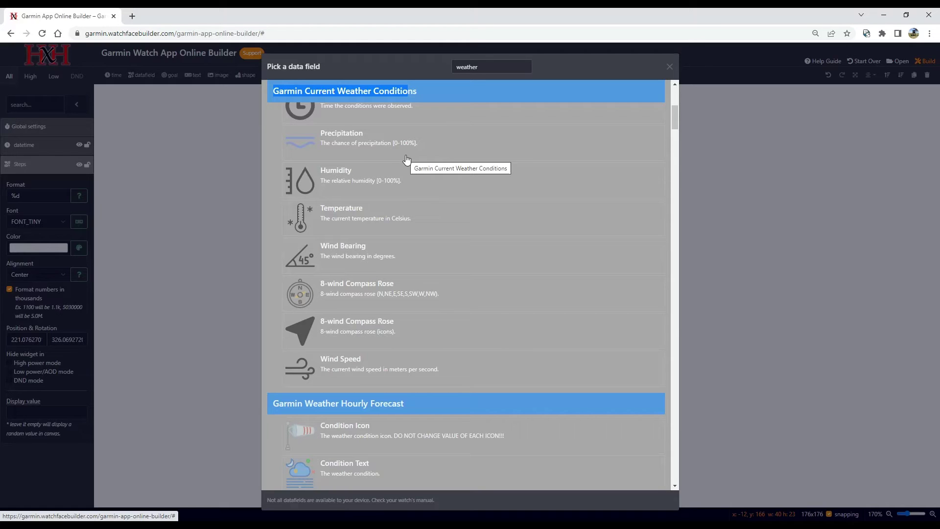
pyautogui.scroll(-5, 469, 213)
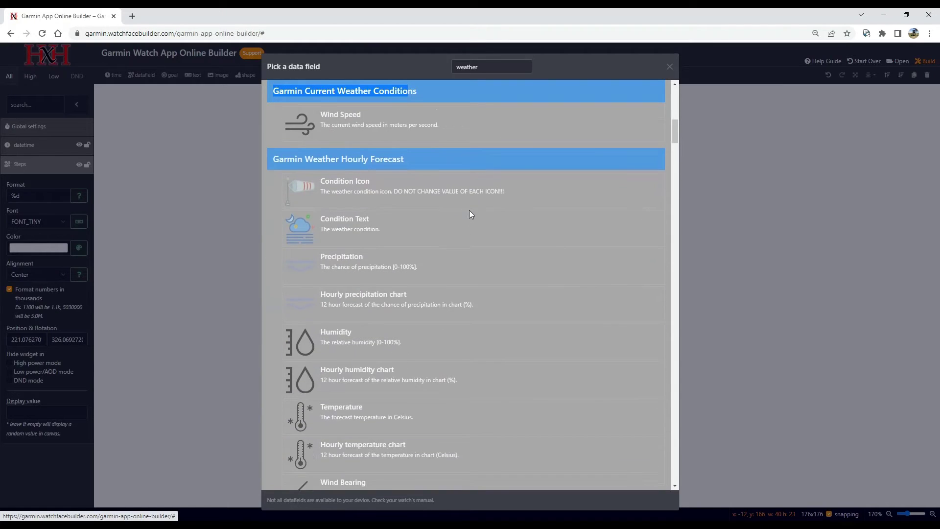
pyautogui.scroll(-1, 469, 214)
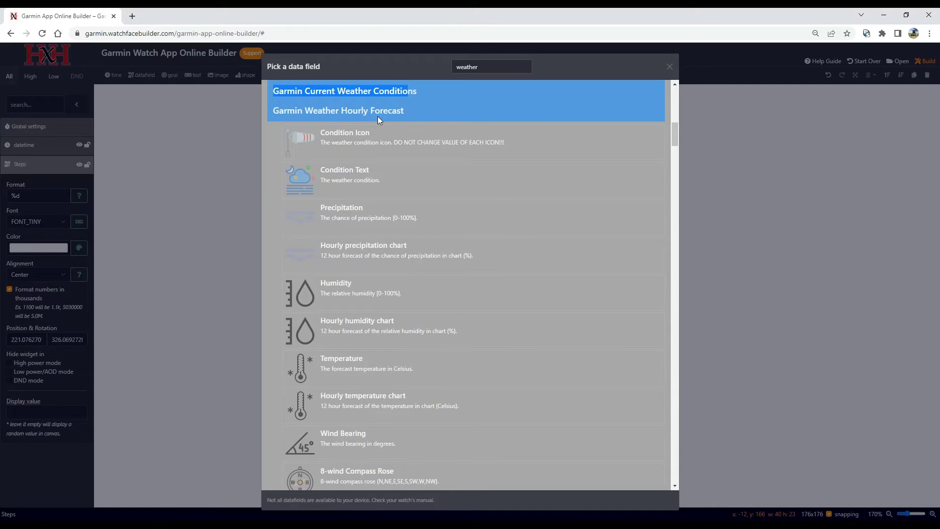
pyautogui.scroll(-9, 440, 209)
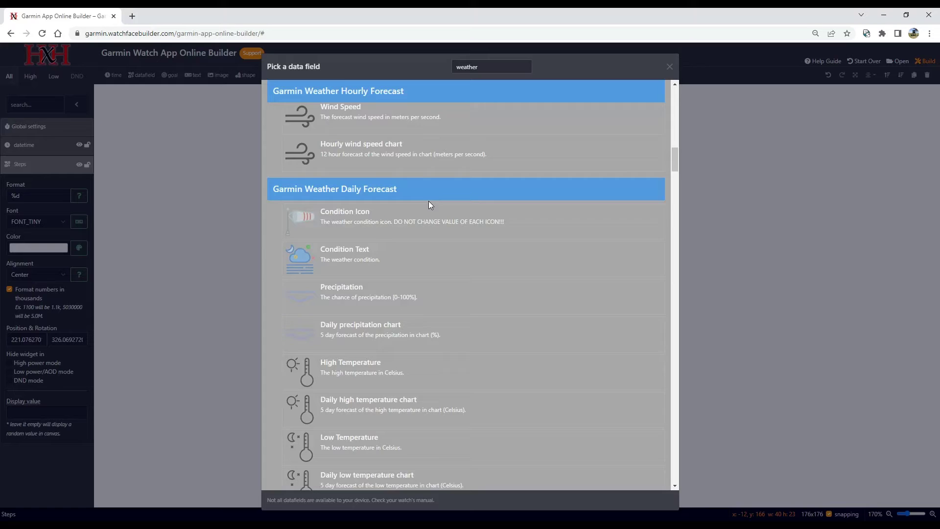
pyautogui.scroll(-4, 430, 204)
pyautogui.scroll(-3, 401, 204)
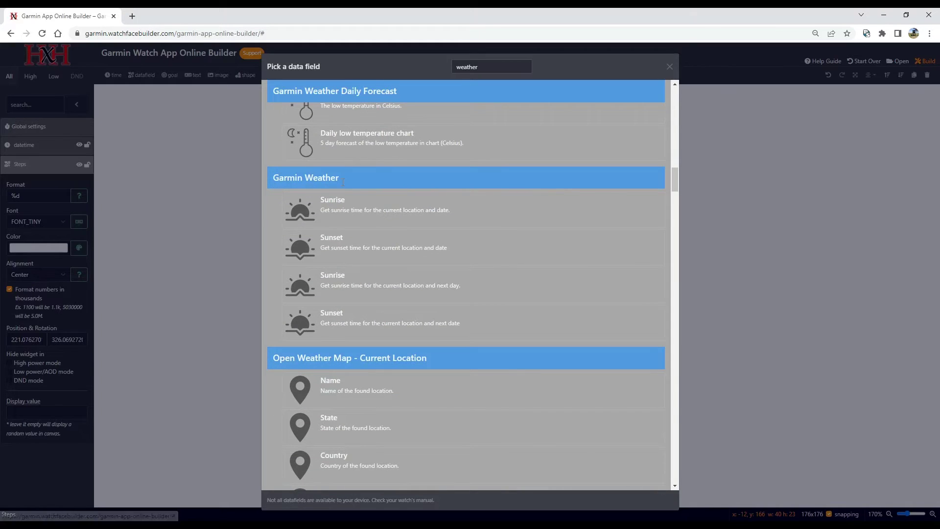
pyautogui.scroll(-4, 516, 215)
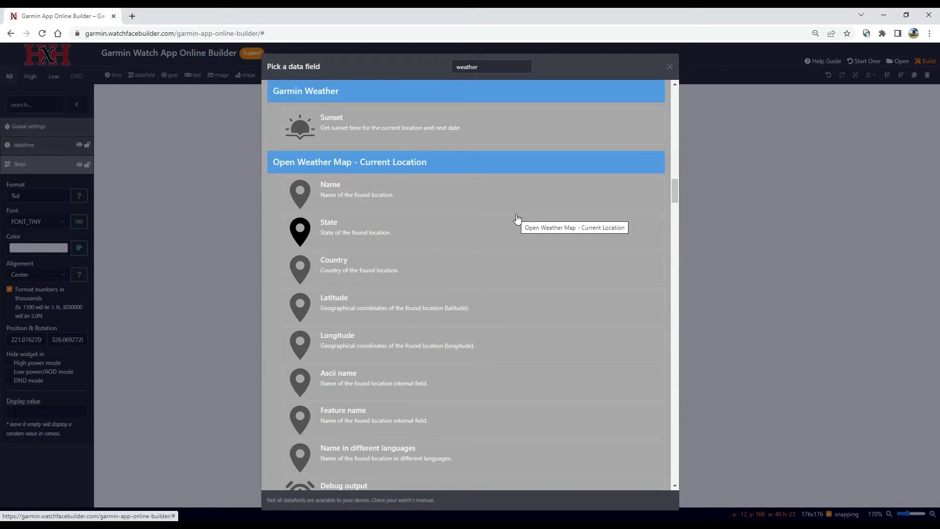
pyautogui.scroll(-1, 515, 218)
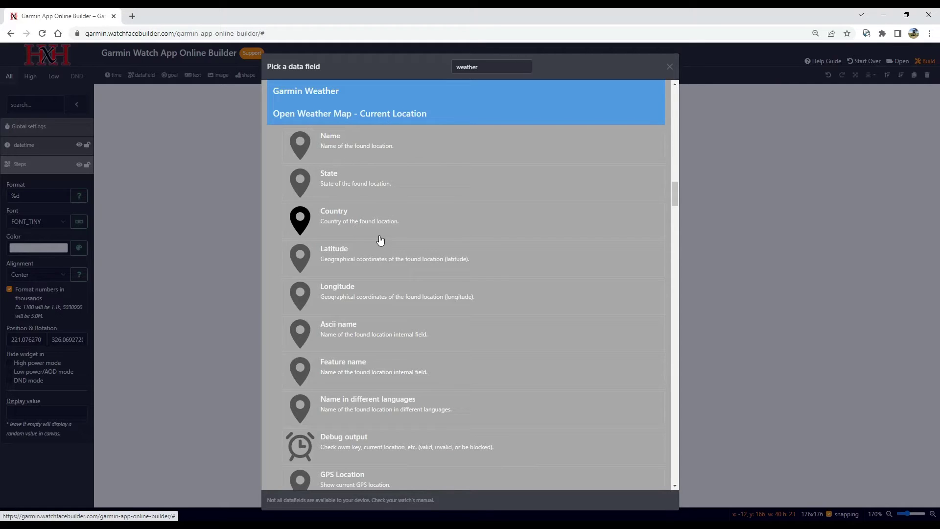
pyautogui.scroll(-1, 381, 241)
pyautogui.scroll(-4, 381, 239)
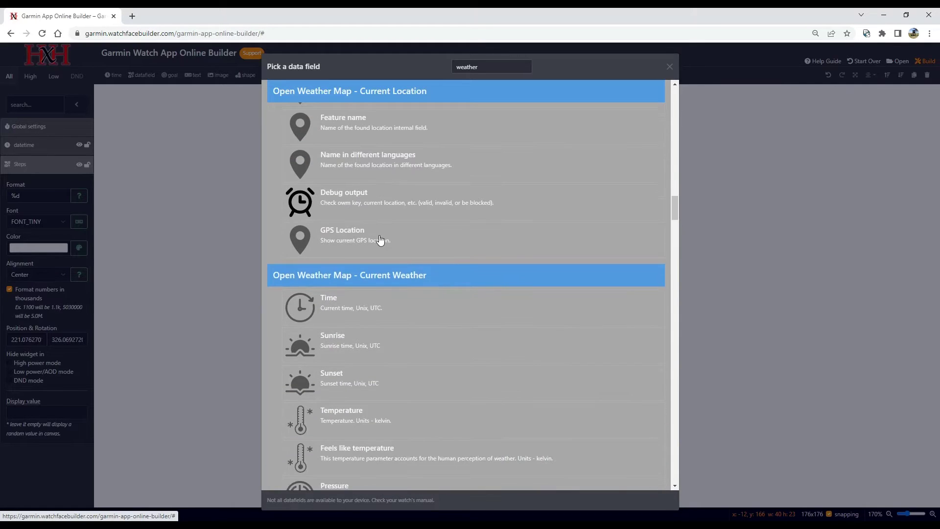
pyautogui.scroll(-1, 381, 240)
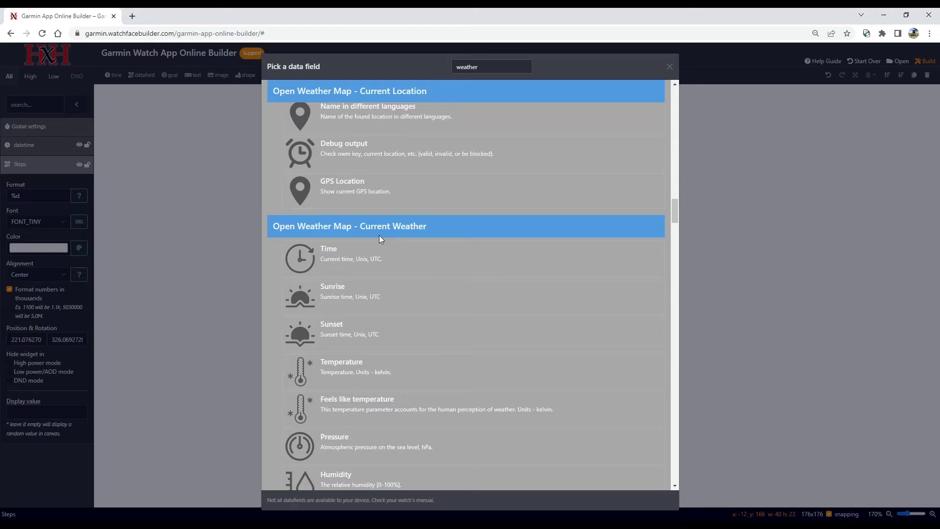
pyautogui.scroll(3, 421, 276)
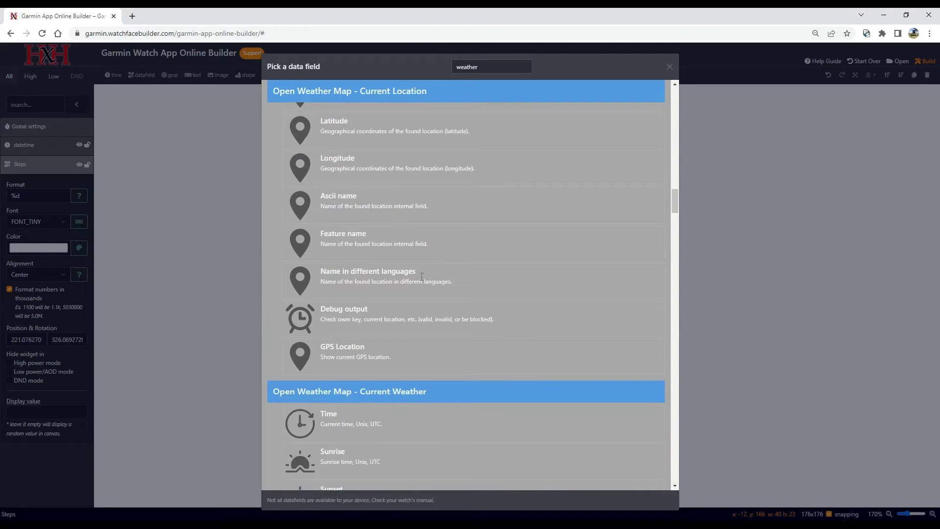
pyautogui.scroll(8, 420, 276)
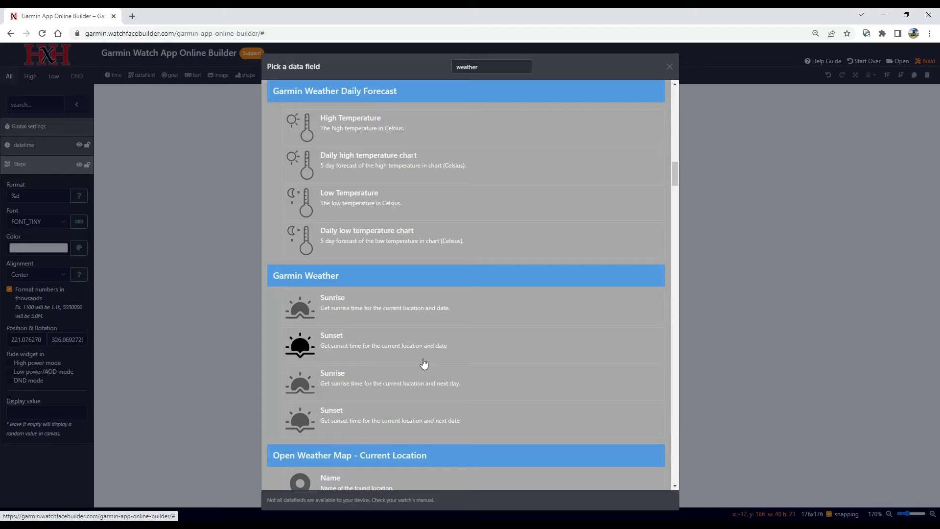
pyautogui.click(336, 306)
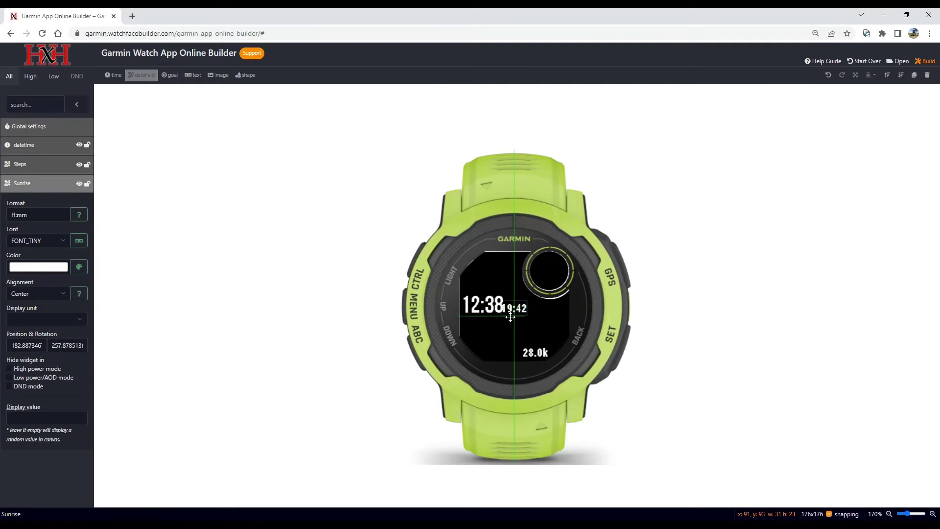
pyautogui.moveTo(518, 306); pyautogui.dragTo(493, 327)
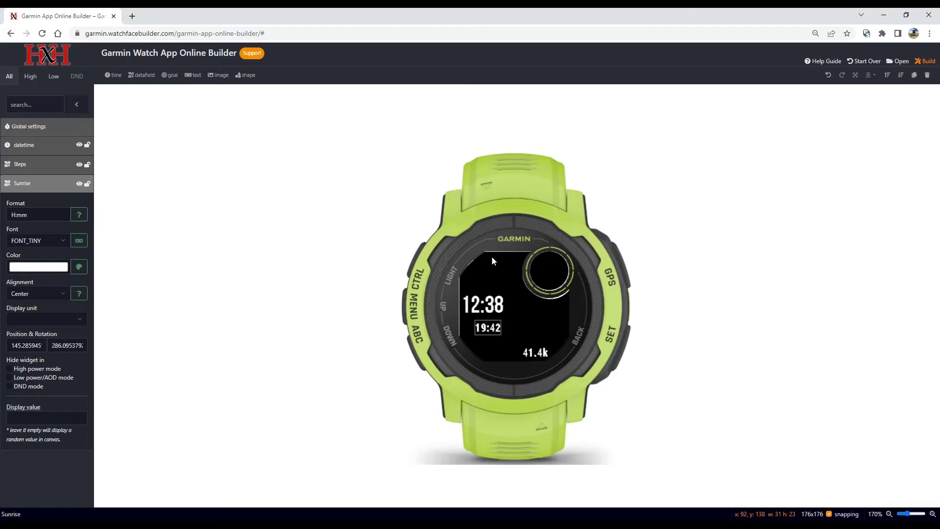
# - Search 'sunset', add the Sunset time field and place it under the sunrise time
pyautogui.click(141, 74)
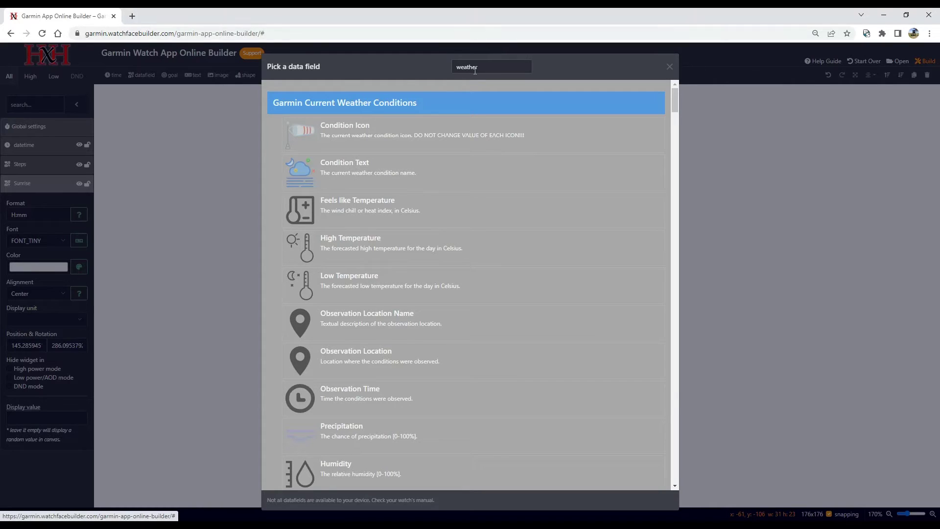
pyautogui.click(488, 67)
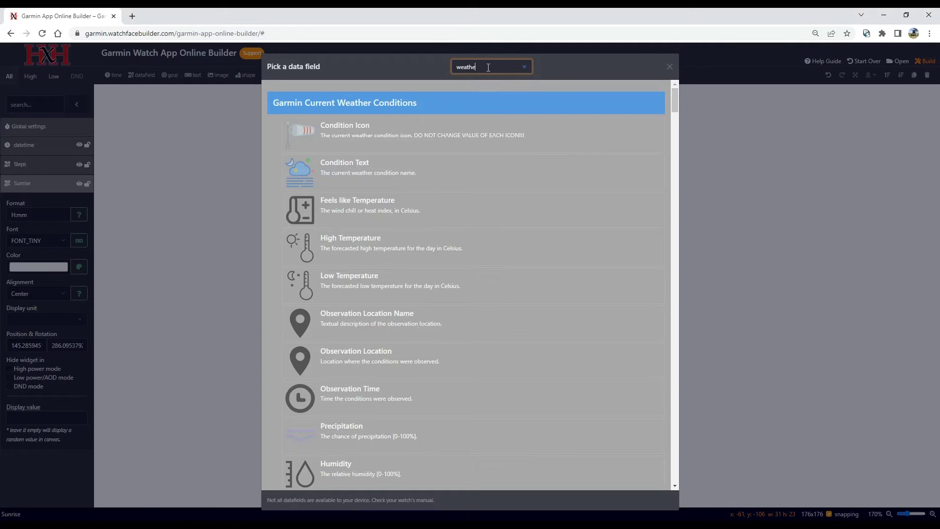
pyautogui.press('BackSpace')
pyautogui.press('BackSpace')
pyautogui.press('BackSpace')
pyautogui.press('BackSpace')
pyautogui.press('BackSpace')
pyautogui.press('BackSpace')
pyautogui.write('sunset')
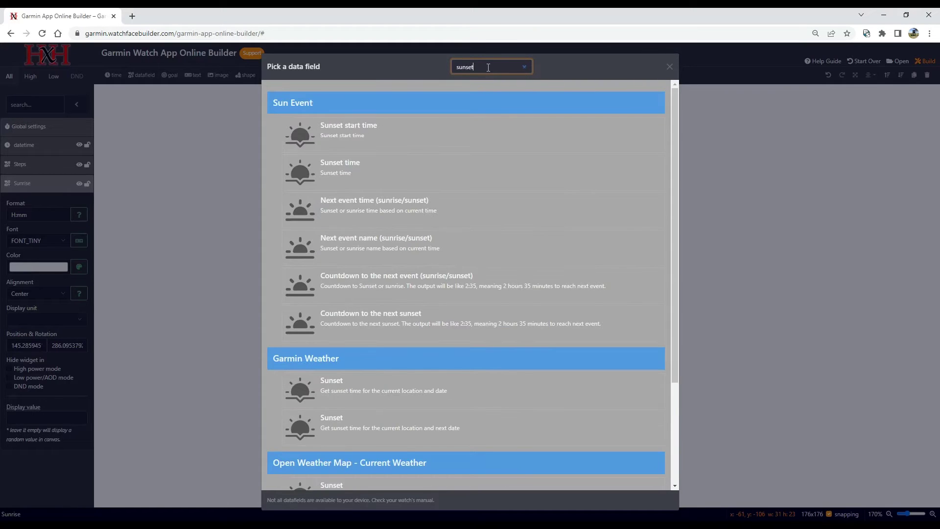
pyautogui.click(348, 174)
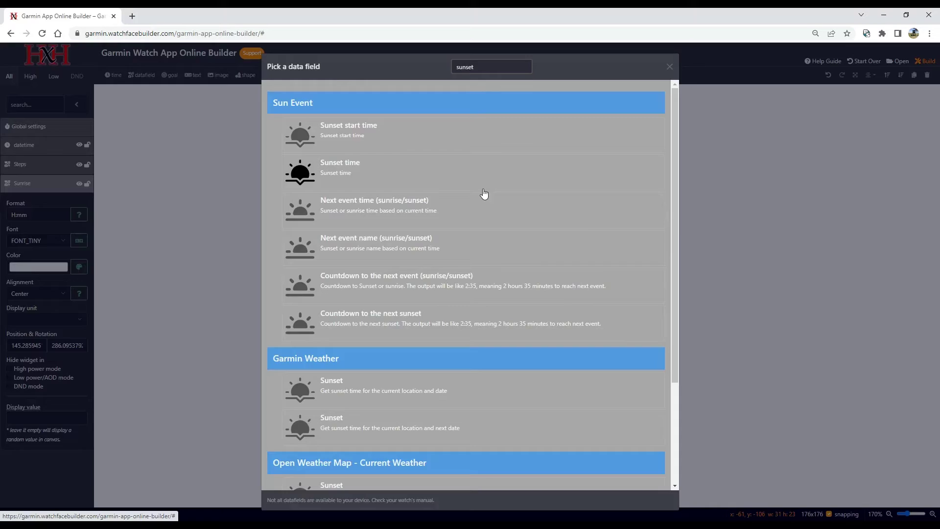
pyautogui.moveTo(514, 306); pyautogui.dragTo(494, 336)
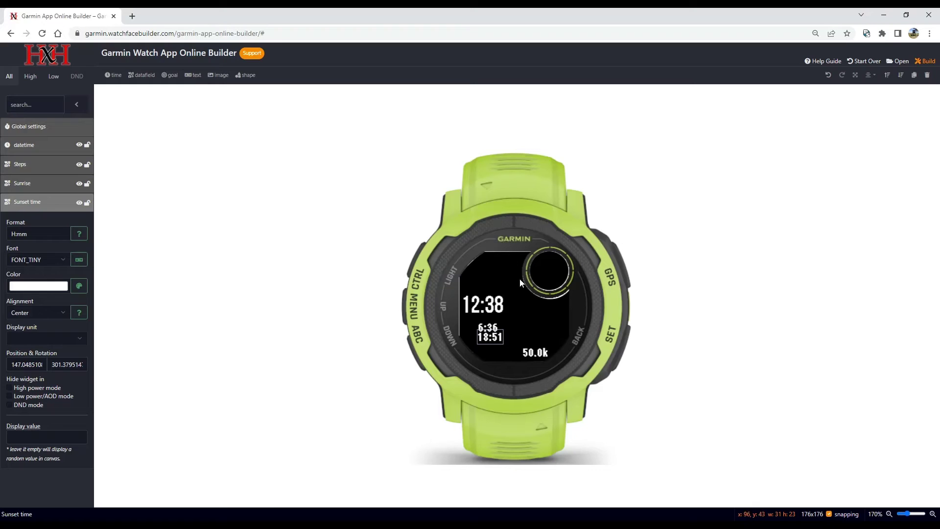
pyautogui.click(527, 298)
# - Search 'moon', add the Moon phase icon and position it beside the sunrise/sunset times
pyautogui.click(146, 66)
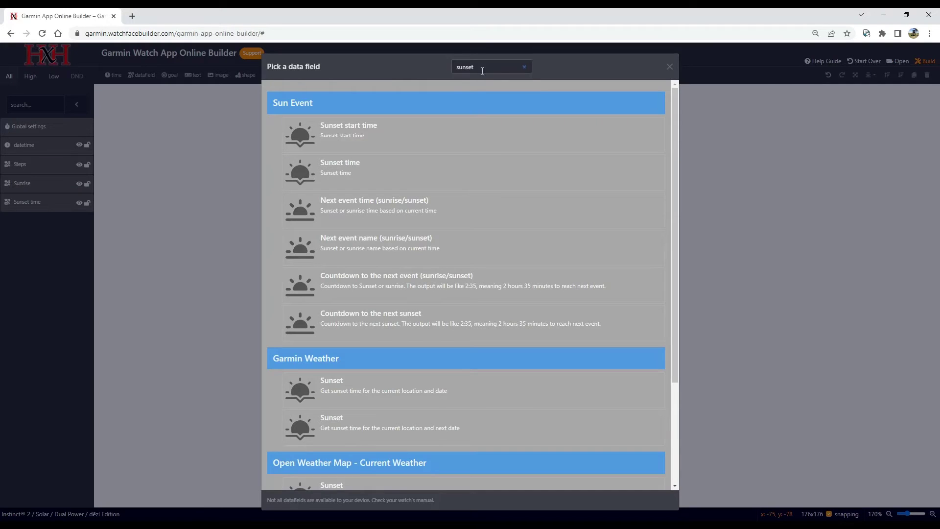
pyautogui.doubleClick(482, 71)
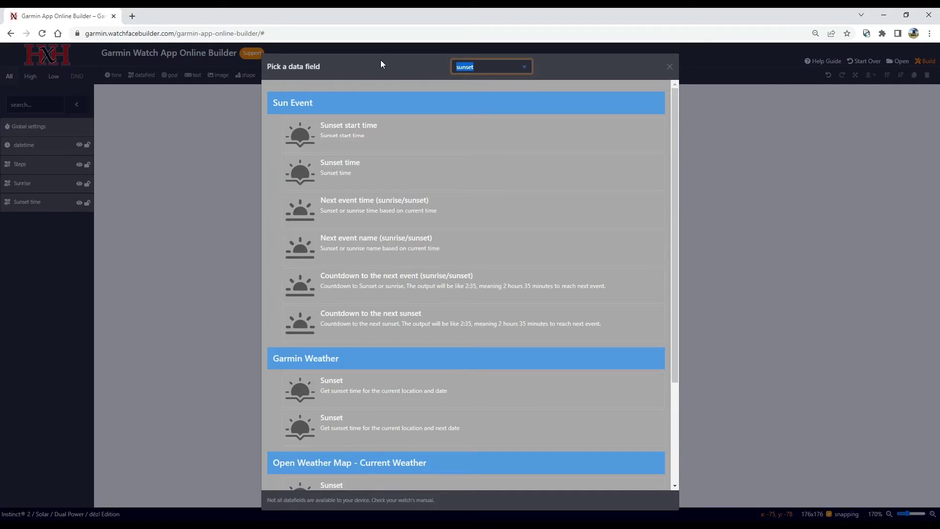
pyautogui.write('moon')
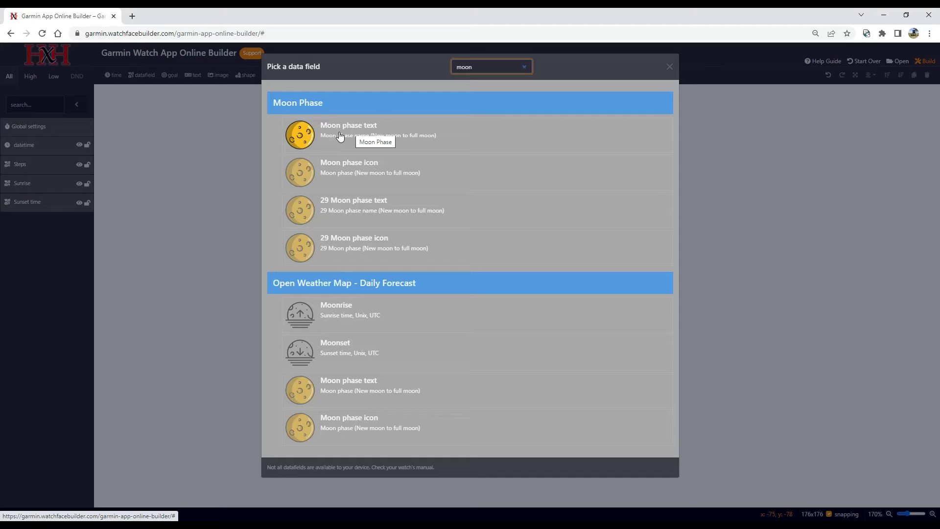
pyautogui.click(347, 174)
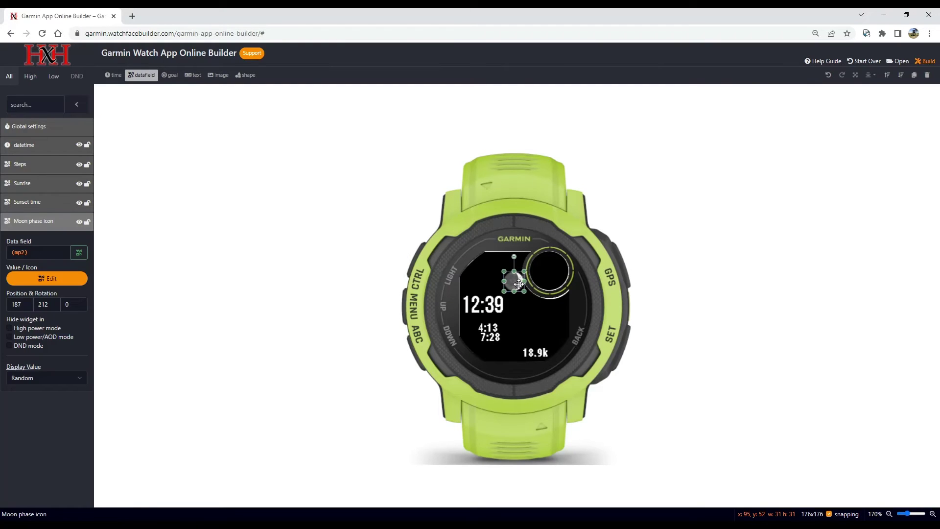
pyautogui.moveTo(523, 280); pyautogui.dragTo(552, 272)
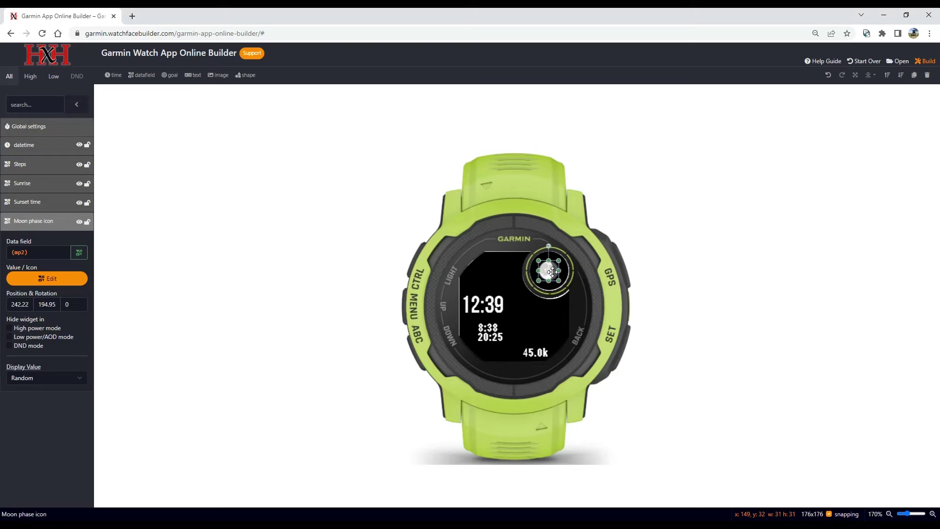
pyautogui.moveTo(552, 272); pyautogui.dragTo(553, 328)
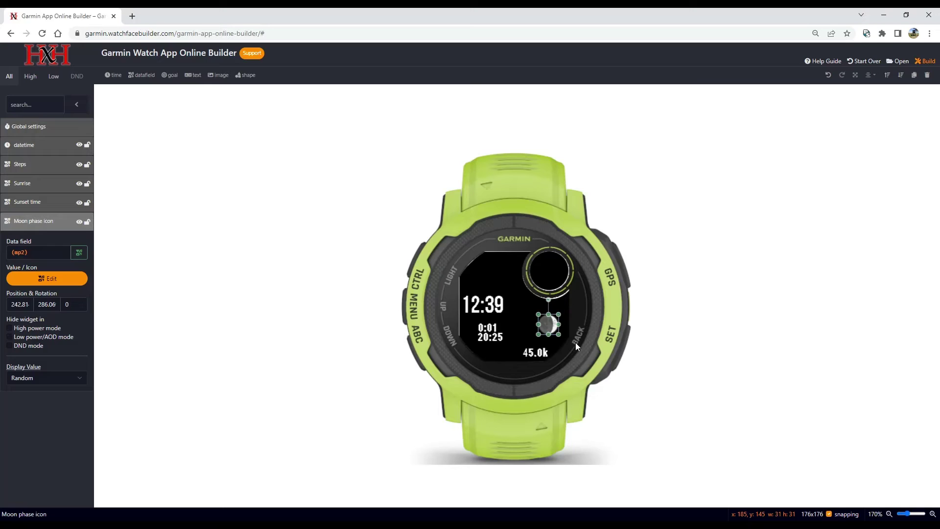
pyautogui.moveTo(541, 315); pyautogui.dragTo(557, 328)
# - Enlarge the moon phase icon using its corner handle
pyautogui.click(142, 75)
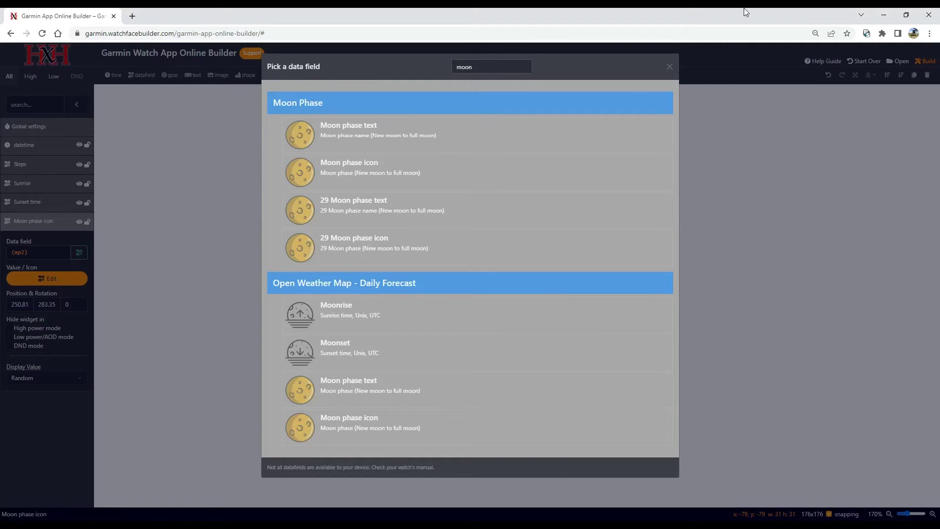
pyautogui.click(669, 67)
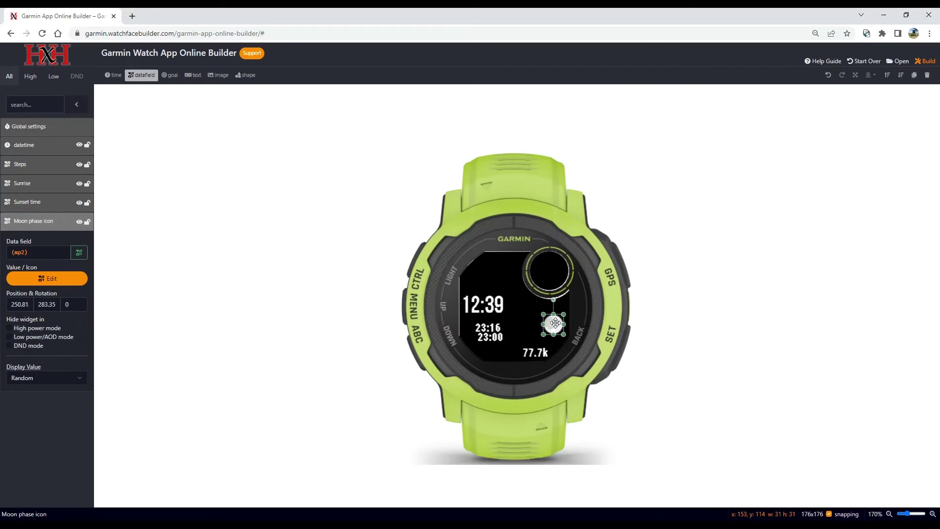
pyautogui.moveTo(542, 313)
pyautogui.mouseDown()
pyautogui.moveTo(519, 293)
pyautogui.moveTo(544, 318)
pyautogui.moveTo(532, 324)
pyautogui.mouseUp()
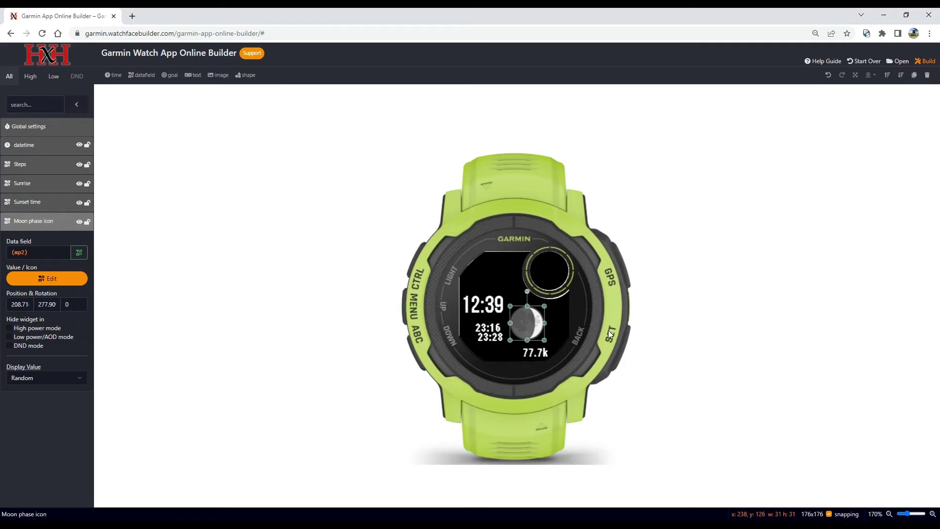
pyautogui.click(570, 306)
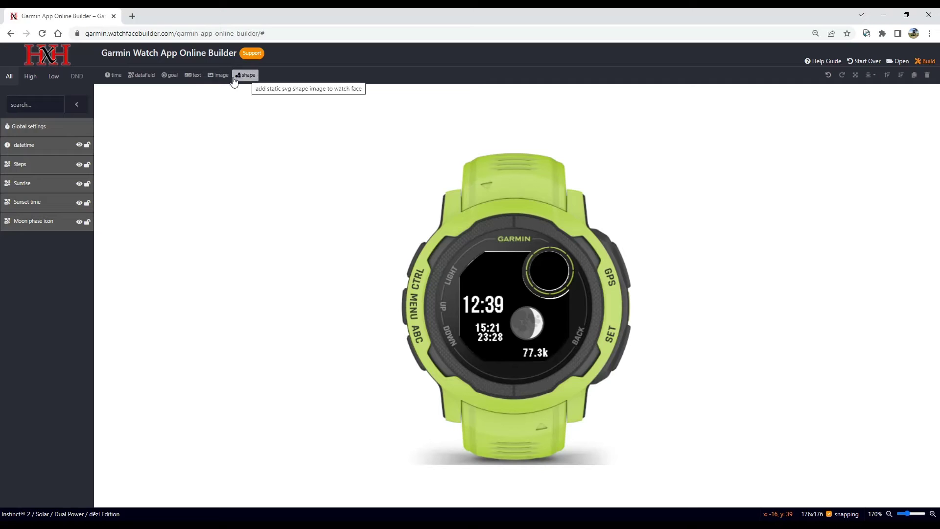
# - Add a text element, move it up, and change its content from 'Hello, Garmin' to 'Testing'
pyautogui.click(194, 76)
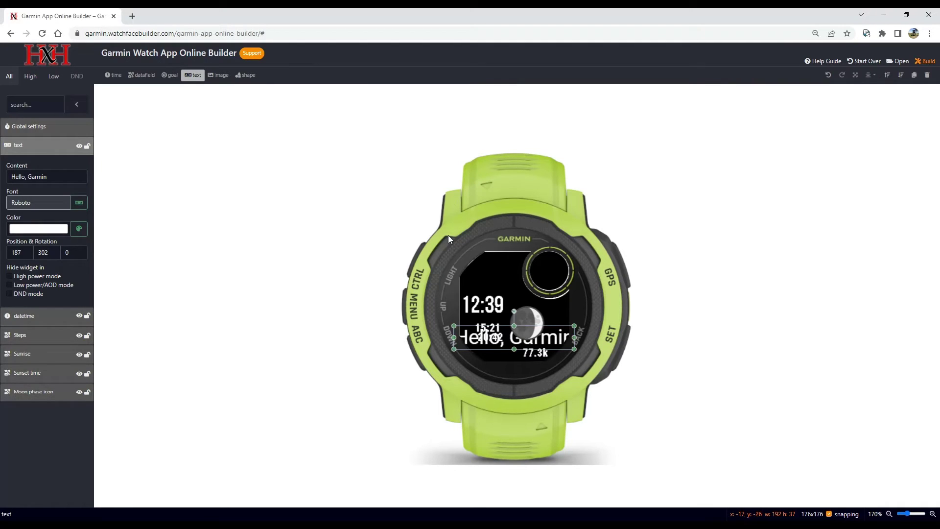
pyautogui.moveTo(554, 332); pyautogui.dragTo(561, 273)
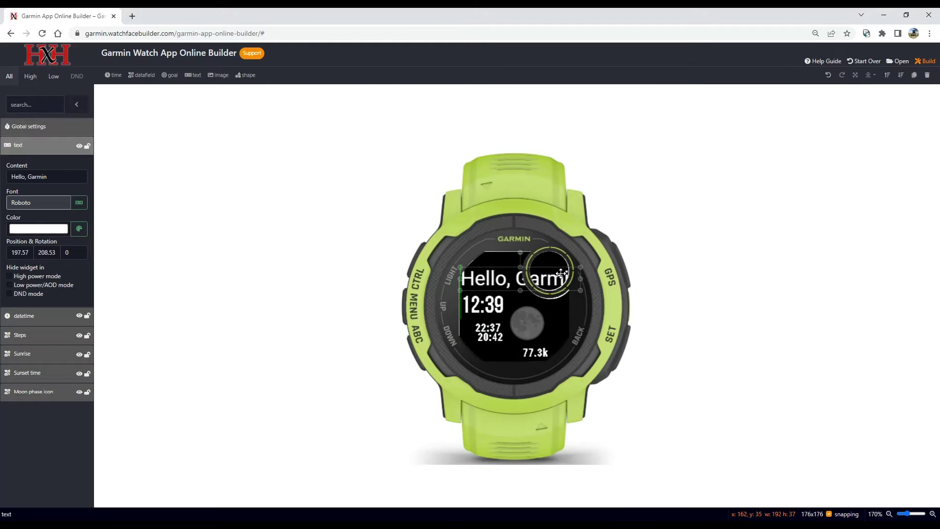
pyautogui.click(60, 179)
pyautogui.hotkey('ctrl', 'a')
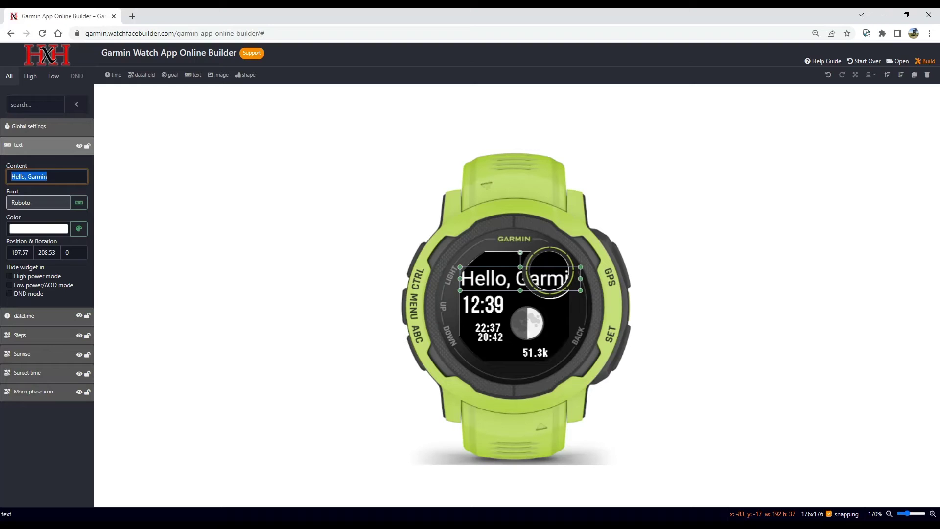
pyautogui.write('Testing')
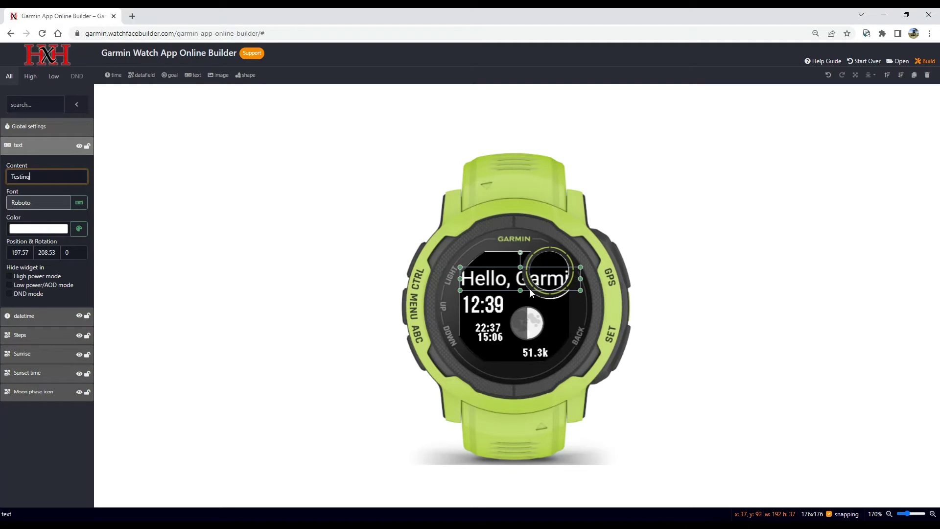
pyautogui.click(504, 260)
pyautogui.click(508, 283)
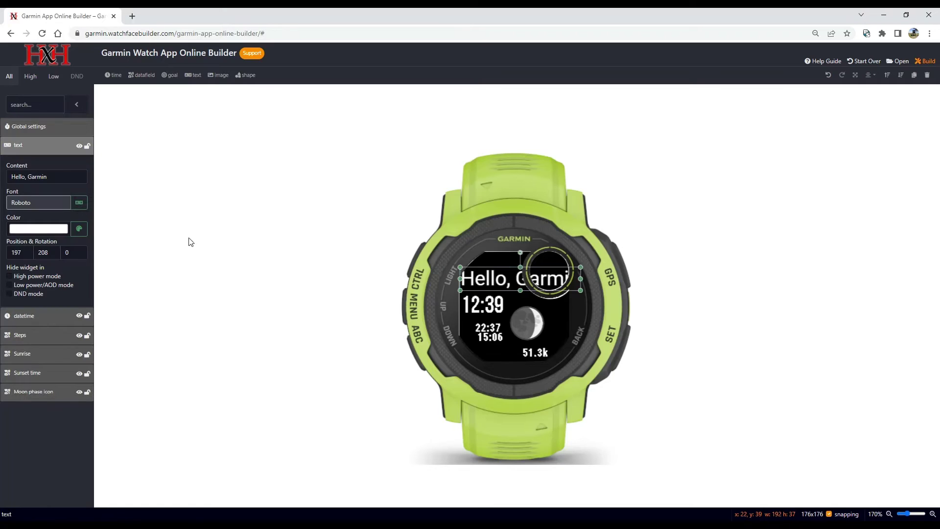
pyautogui.click(54, 178)
pyautogui.hotkey('ctrl', 'a')
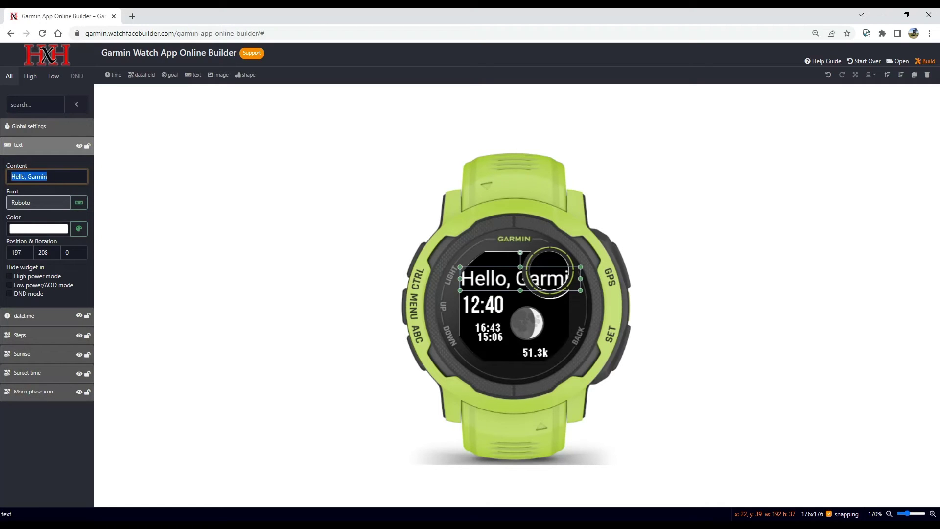
pyautogui.write('Testing')
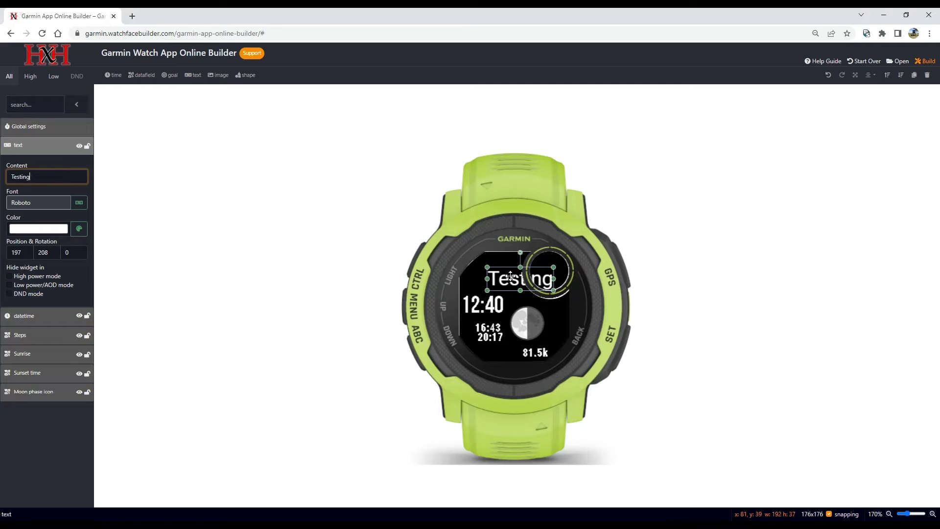
# - Move the 'Testing' text left and shrink it from the corner handle
pyautogui.moveTo(510, 273); pyautogui.dragTo(486, 272)
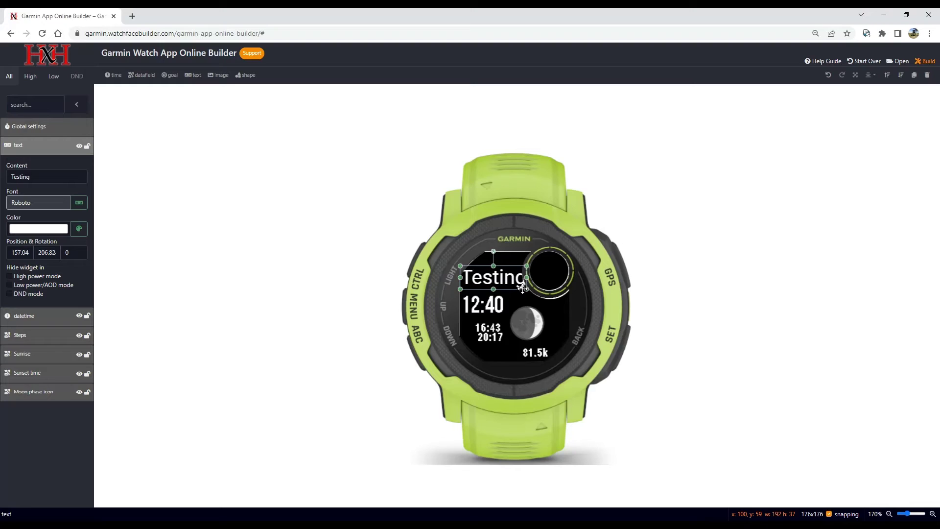
pyautogui.moveTo(524, 287); pyautogui.dragTo(518, 285)
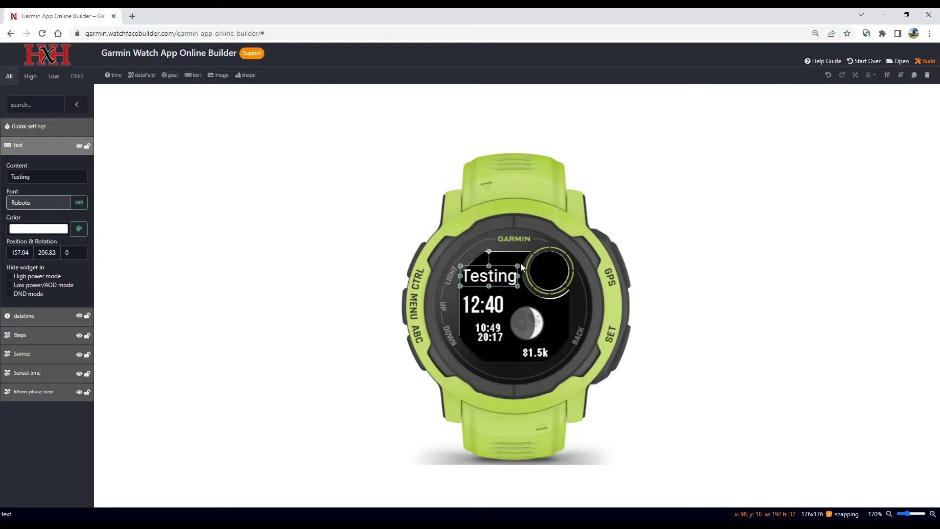
pyautogui.click(552, 338)
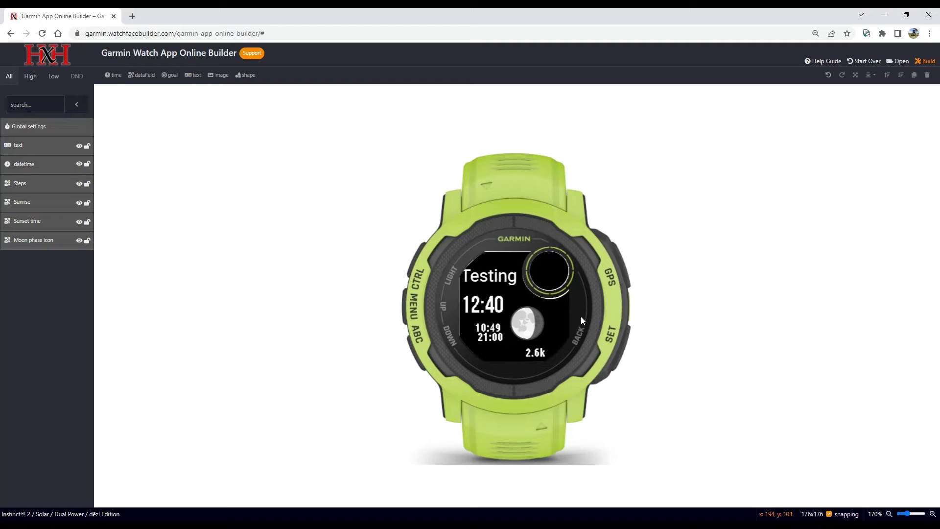
pyautogui.click(488, 277)
# - Nudge the 'Testing' text, build the watch face, and switch off Allow copy
pyautogui.moveTo(489, 277); pyautogui.dragTo(492, 279)
pyautogui.click(513, 258)
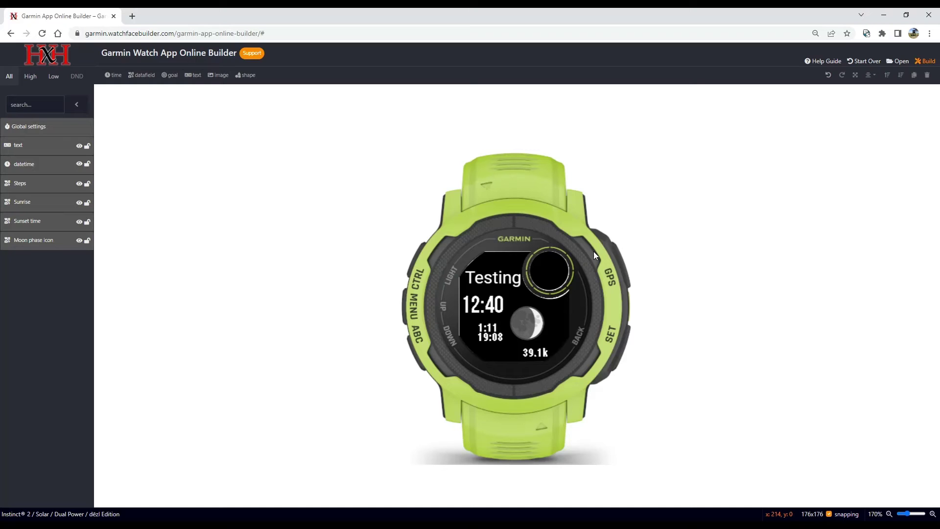
pyautogui.click(923, 63)
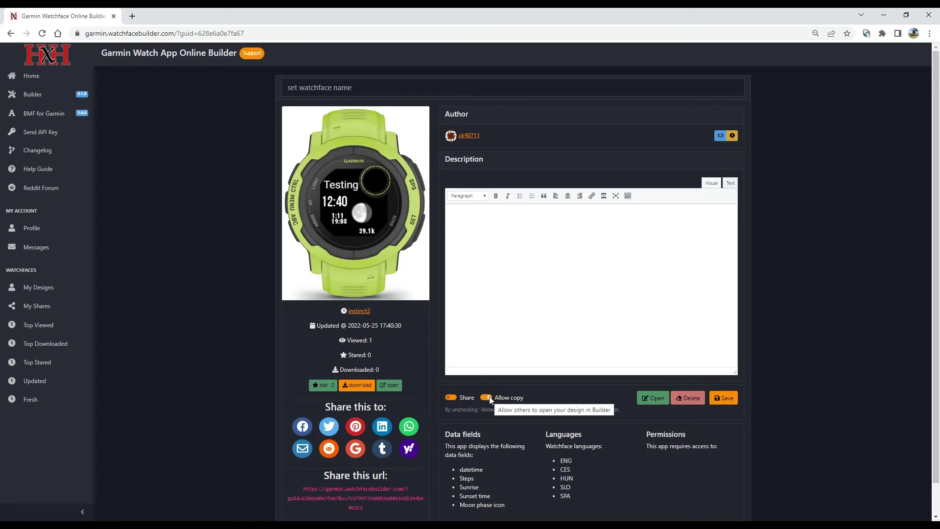
pyautogui.click(454, 396)
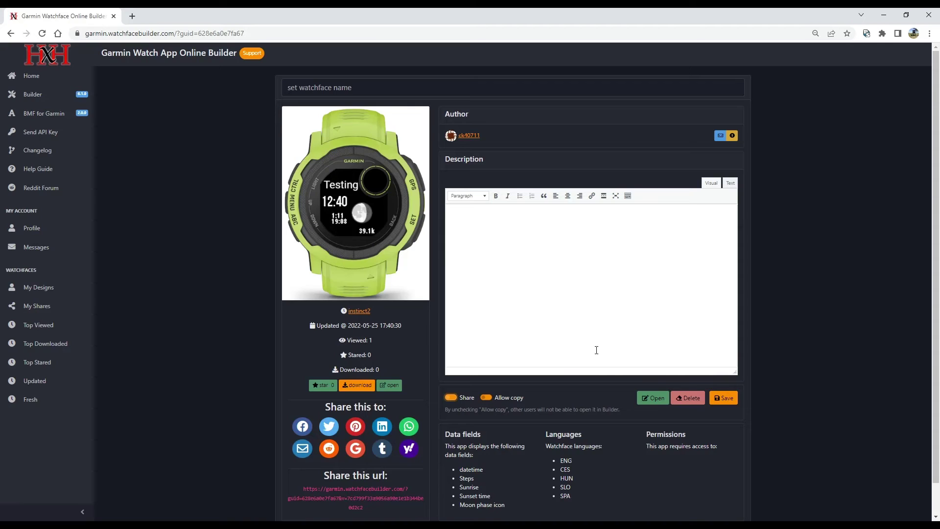
# - Download the built watch face as 628e6a0e7fa67.zip and Extract All from it in Downloads
pyautogui.click(358, 388)
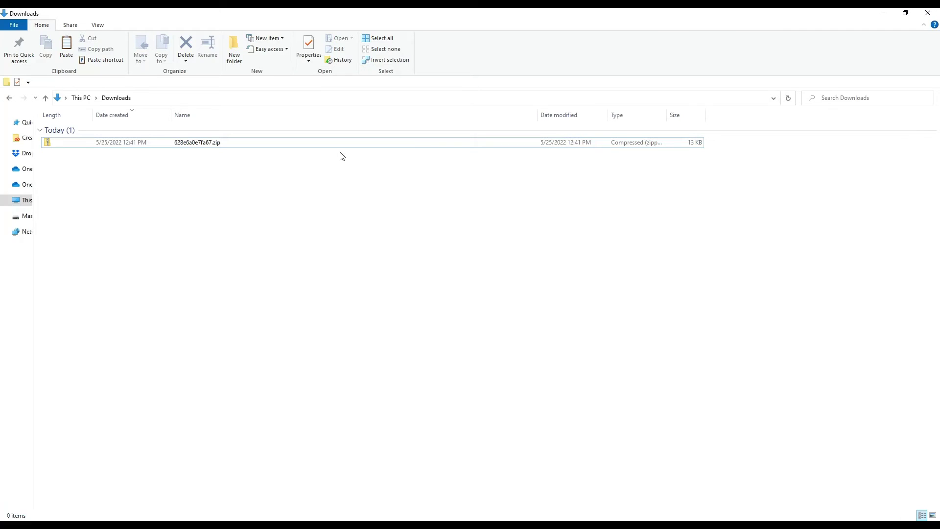
pyautogui.click(905, 13)
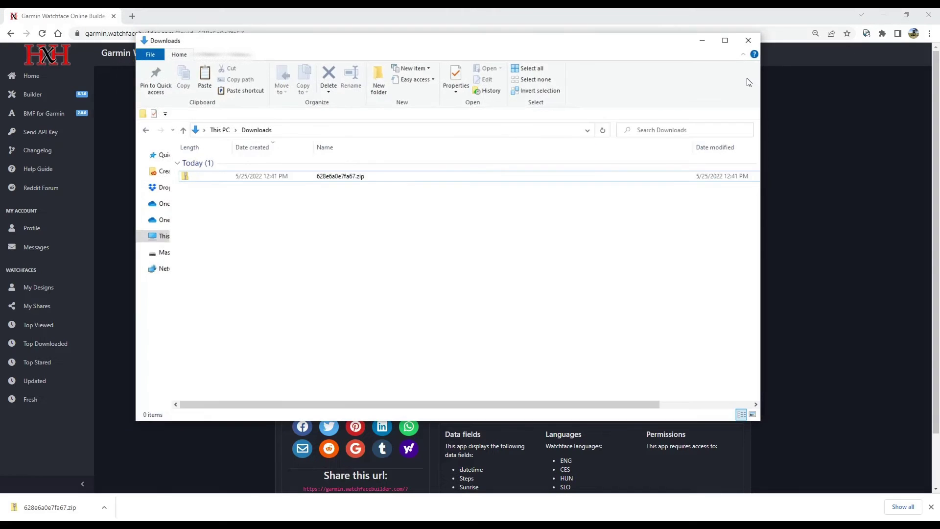
pyautogui.click(341, 190)
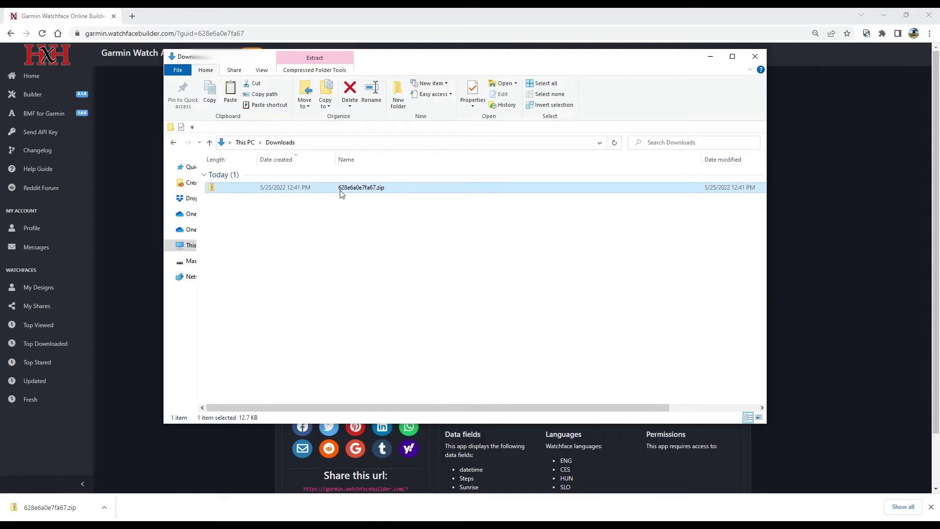
pyautogui.rightClick(341, 189)
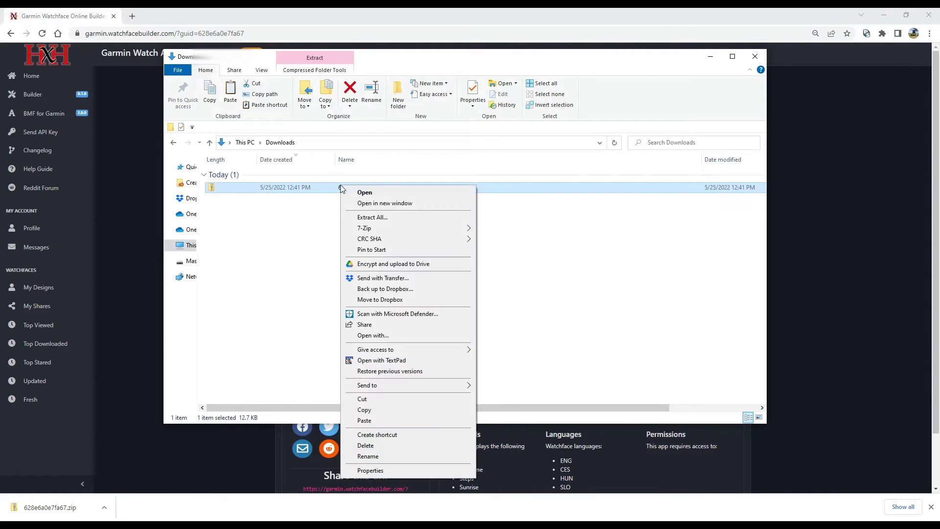
pyautogui.click(379, 218)
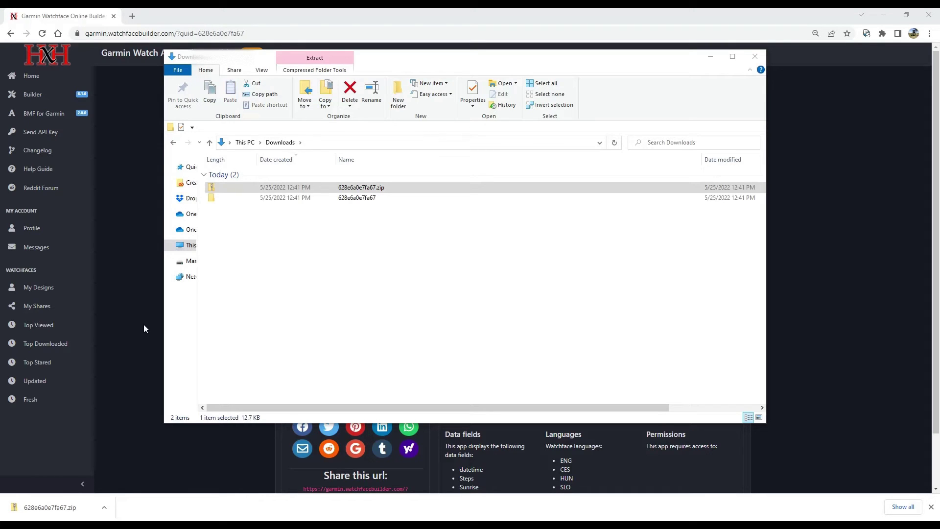
# - Open the extracted 628e6a0e7fa67 folder and select 628e6a0e7fa67.prg
pyautogui.doubleClick(362, 200)
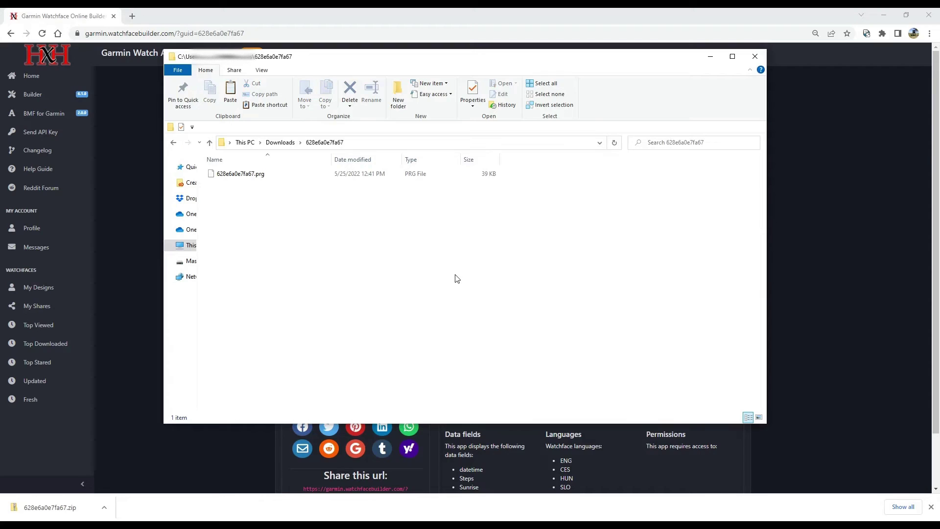
pyautogui.click(264, 174)
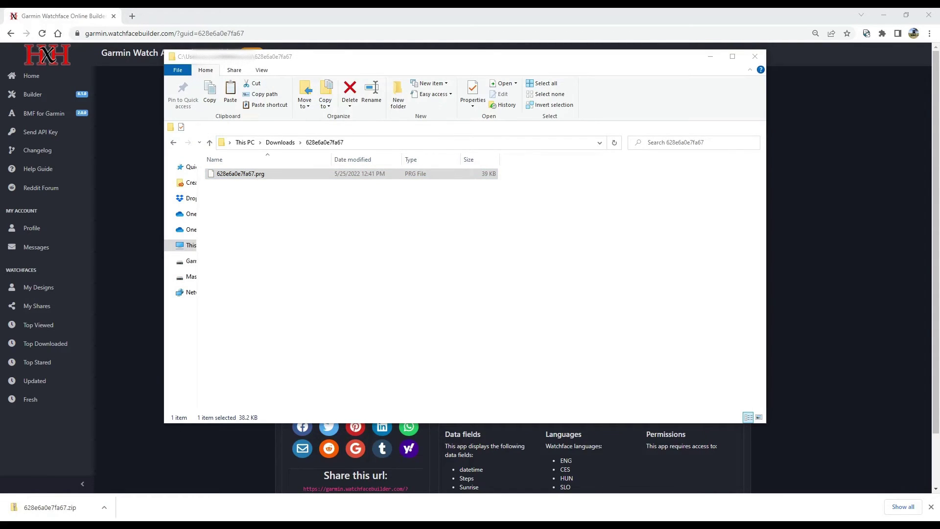
# - Bring the second Explorer window forward and select the Garmin Instinct 2 Solar (F:) drive
pyautogui.moveTo(115, 526)
pyautogui.click(162, 489)
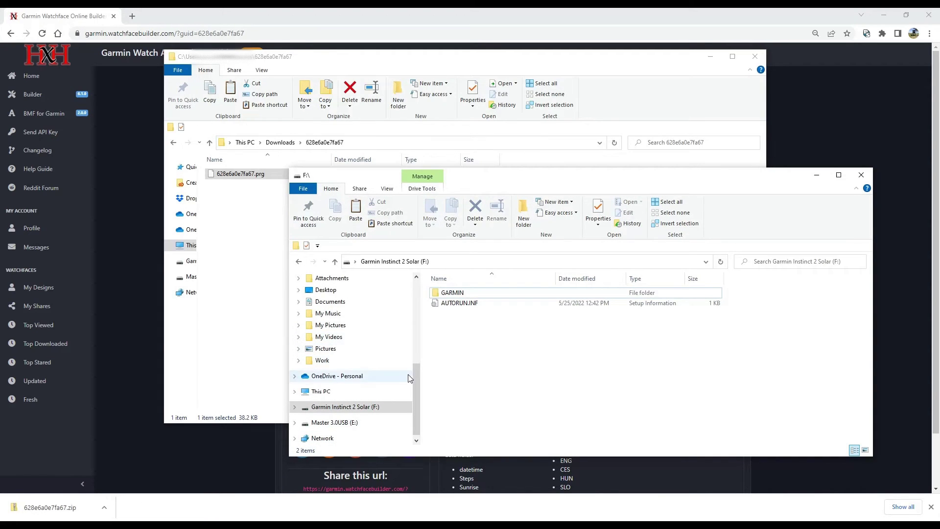
pyautogui.click(339, 411)
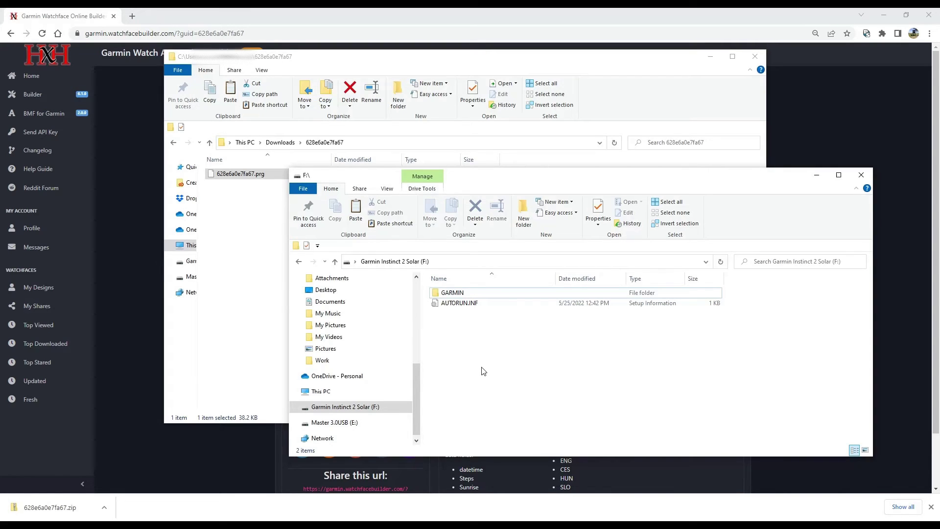
# - Go into GARMIN then APPS on the watch and move that window to the right
pyautogui.click(464, 296)
pyautogui.doubleClick(463, 297)
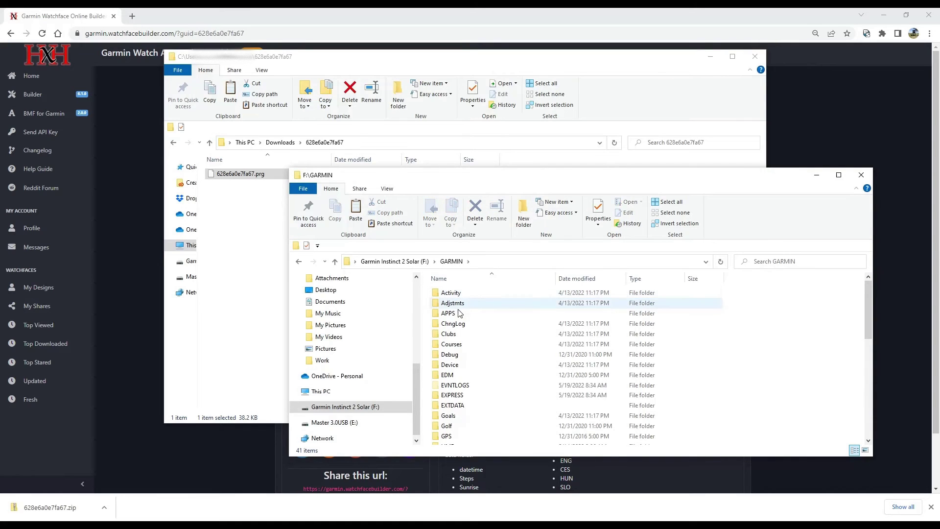
pyautogui.doubleClick(451, 314)
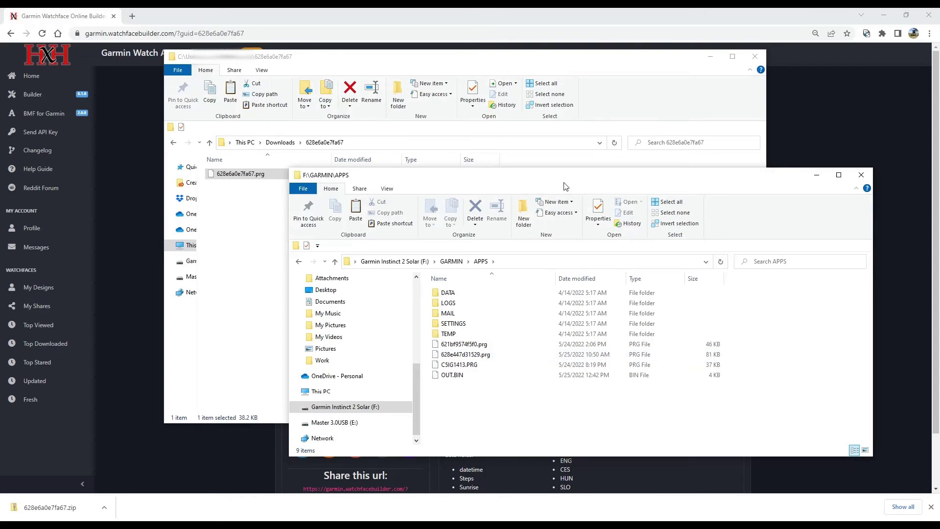
pyautogui.moveTo(563, 183); pyautogui.dragTo(597, 172)
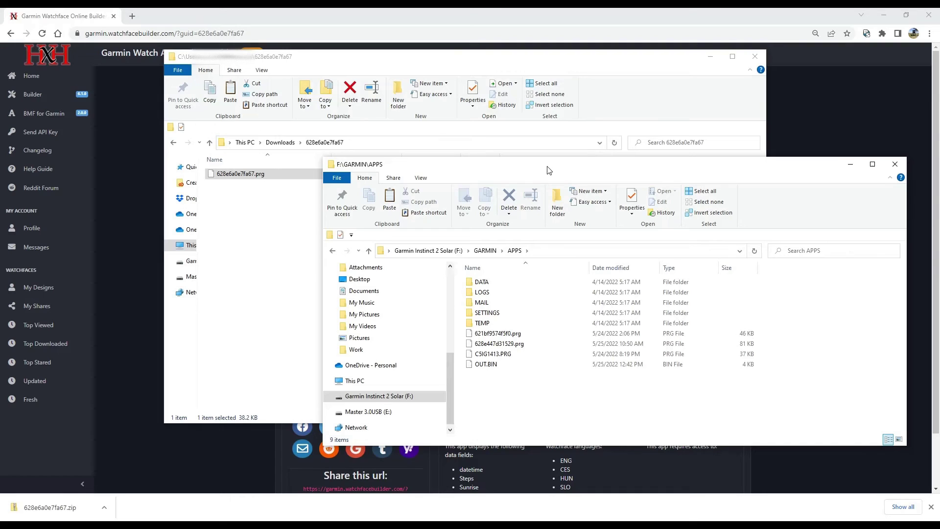
pyautogui.moveTo(547, 169); pyautogui.dragTo(568, 169)
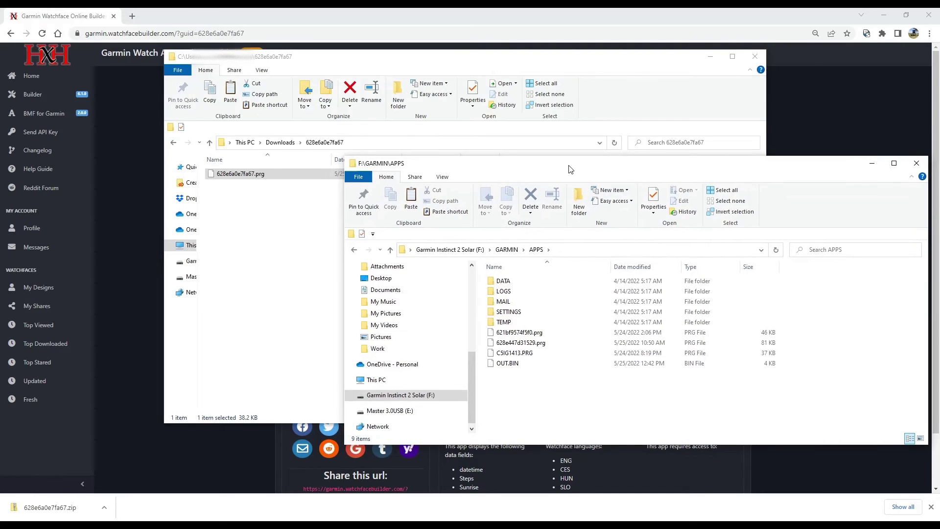
pyautogui.click(513, 354)
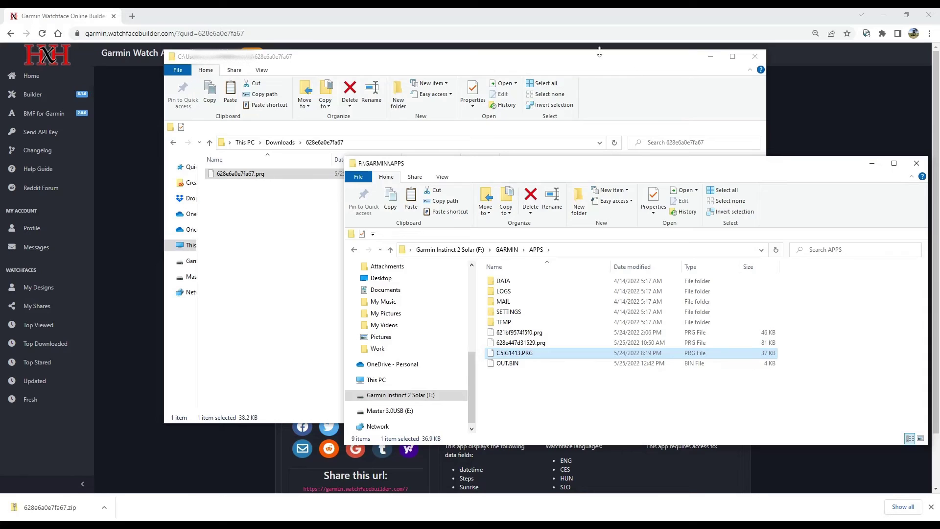
# - Drag 628e6a0e7fa67.prg from Downloads into F:\GARMIN\APPS, then close the APPS window
pyautogui.click(555, 58)
pyautogui.moveTo(555, 58); pyautogui.dragTo(446, 26)
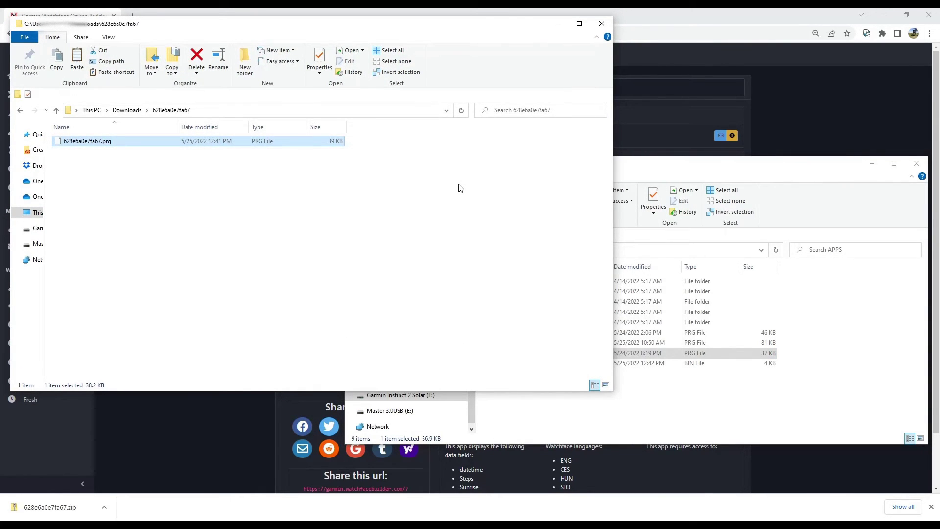
pyautogui.click(132, 194)
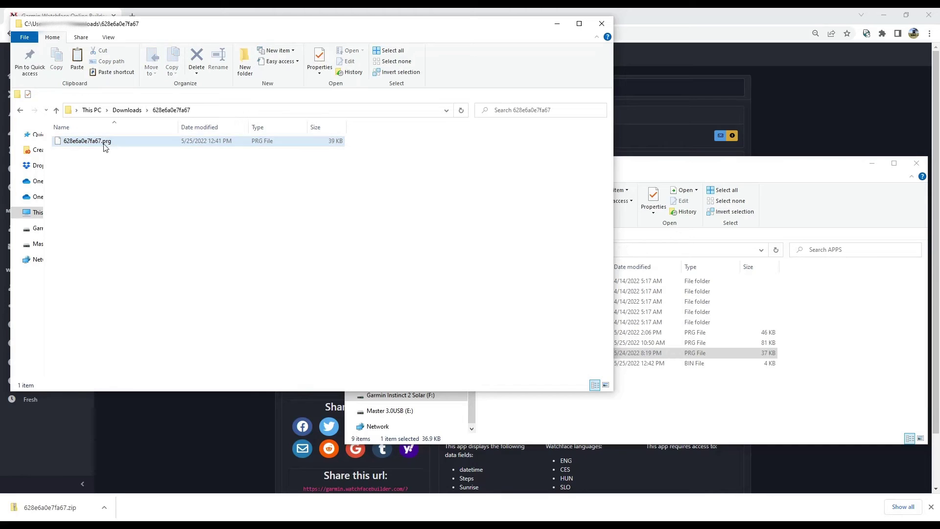
pyautogui.moveTo(104, 147); pyautogui.dragTo(677, 412)
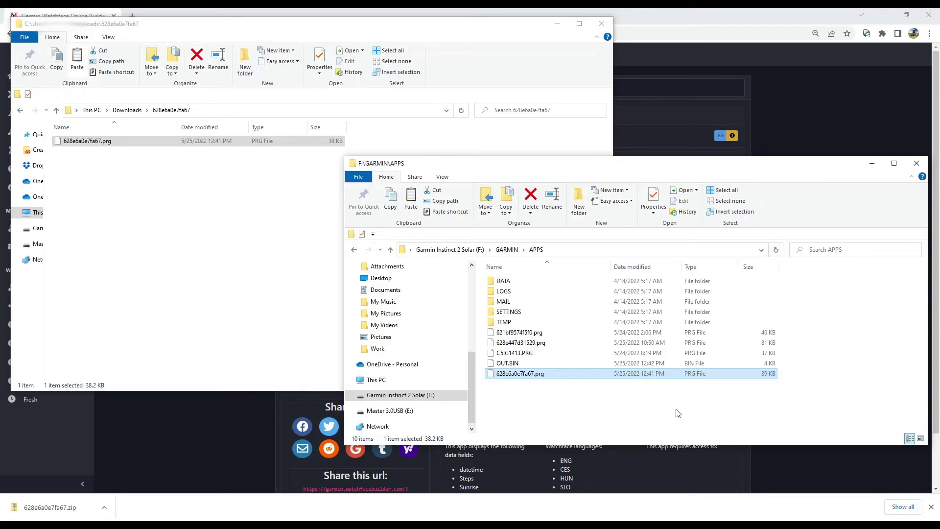
pyautogui.click(916, 163)
# - Close the Downloads Explorer window to reveal the Testing watch face page in Chrome
pyautogui.click(604, 25)
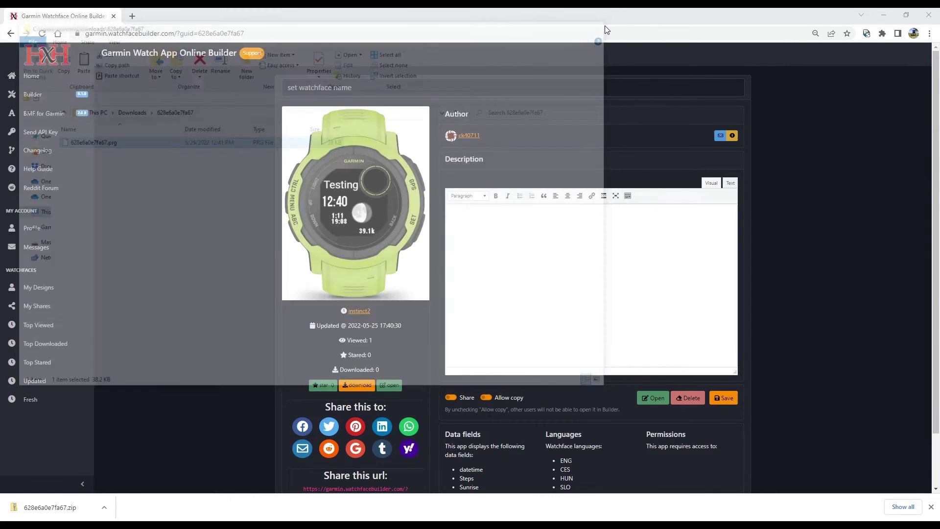